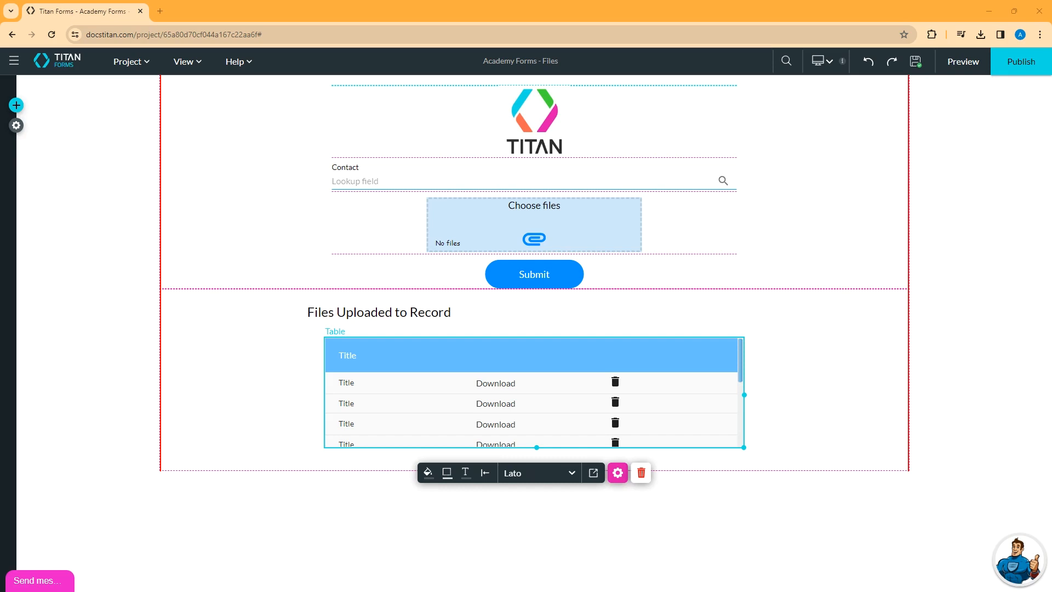
Open the files table's Salesforce mapping and review the on-click rule of its Download button
click(438, 173)
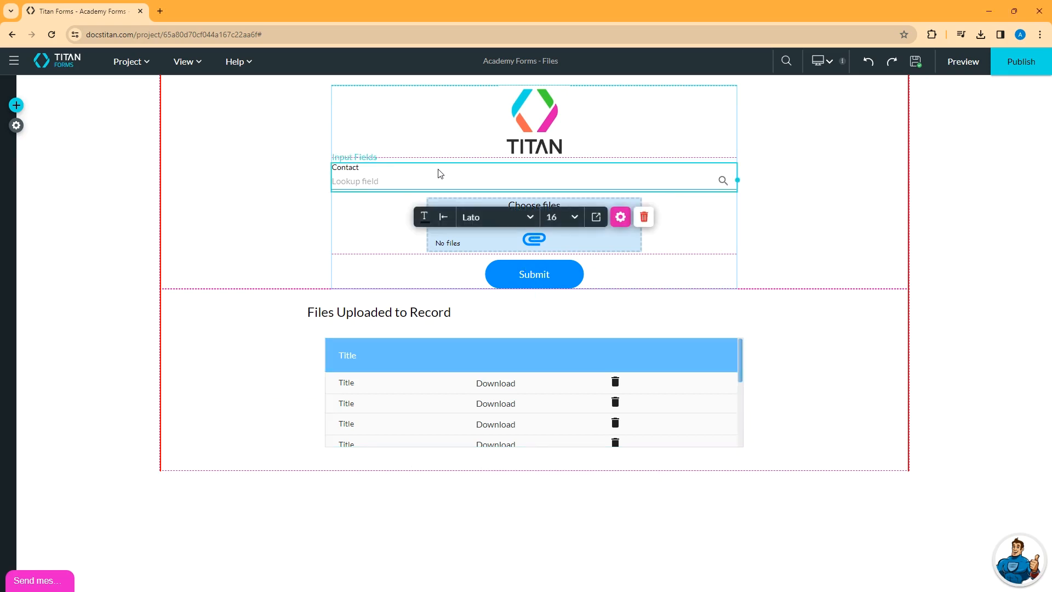
click(454, 358)
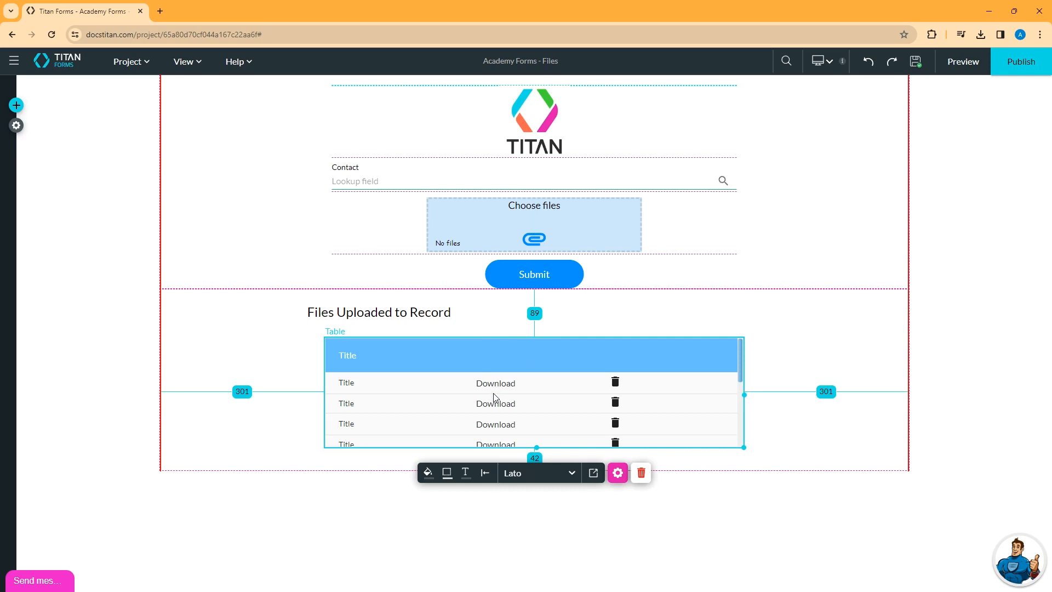
click(617, 472)
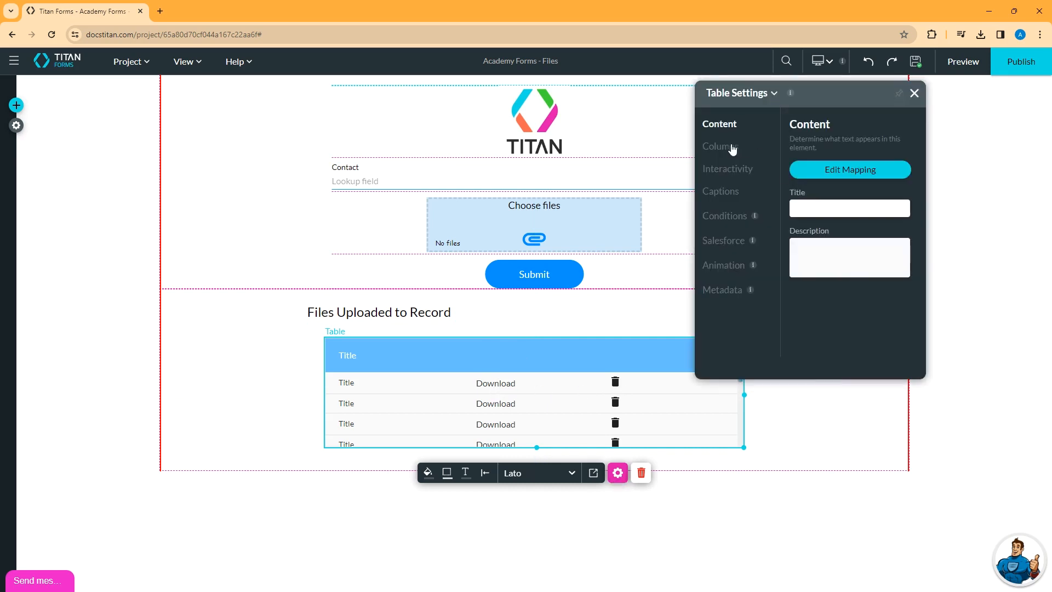
click(818, 171)
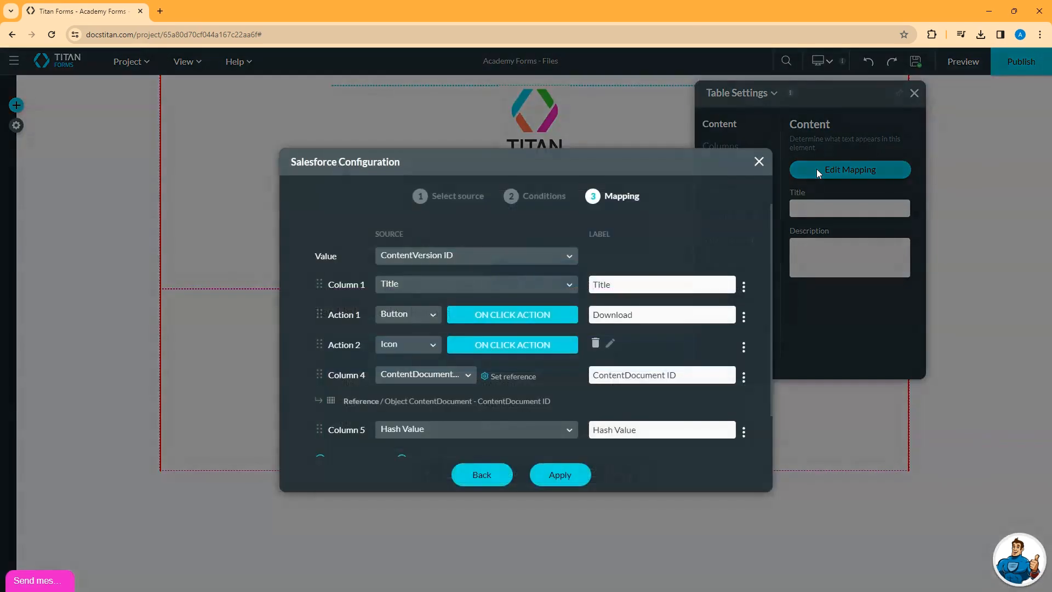
click(523, 322)
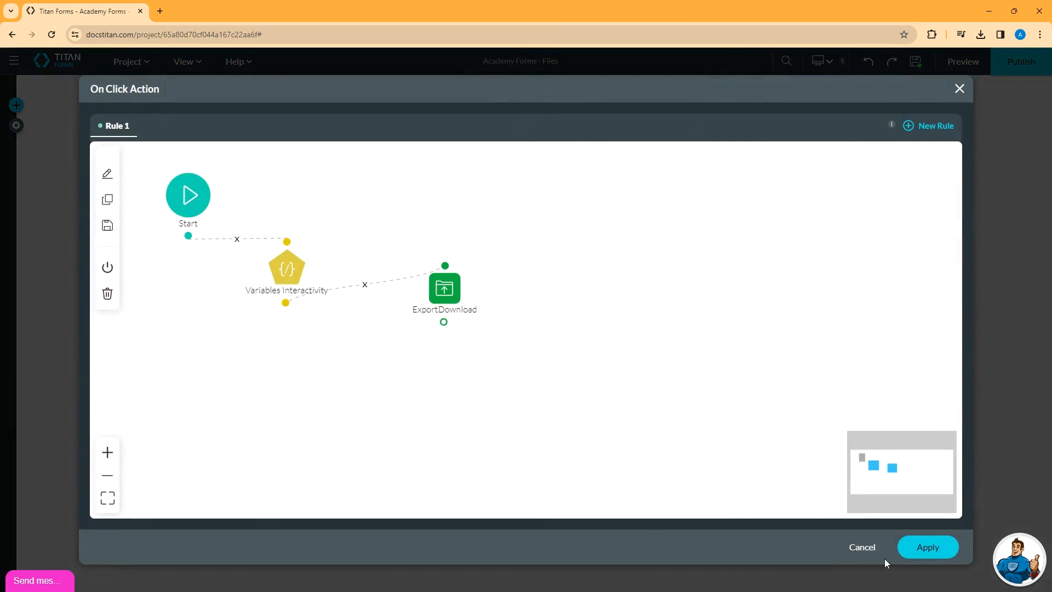
click(863, 551)
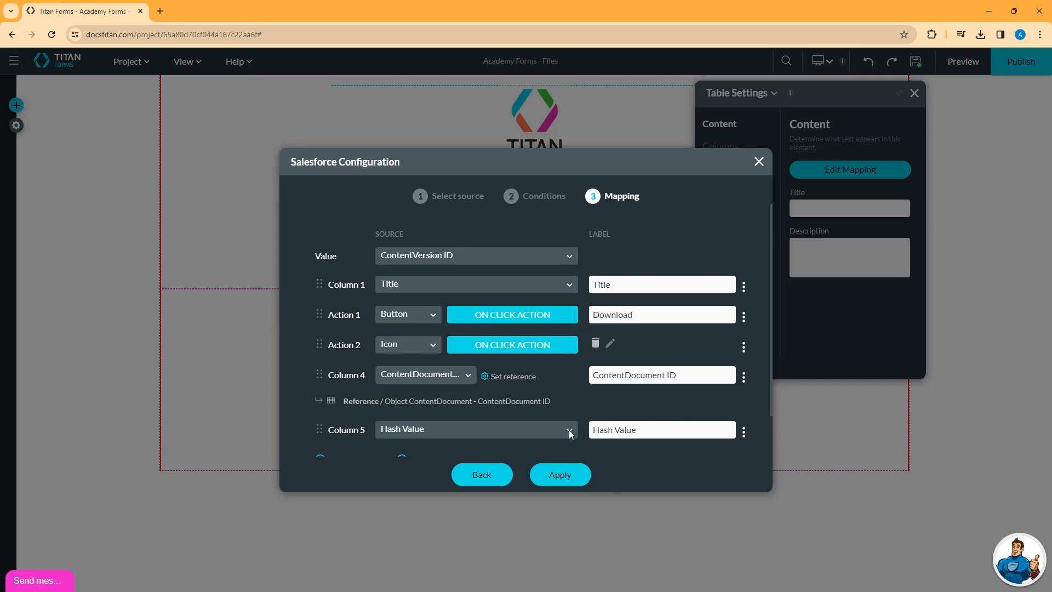
Review the table's Salesforce source, its Contact lookup condition and its mapped columns, and apply the configuration
click(485, 474)
click(484, 472)
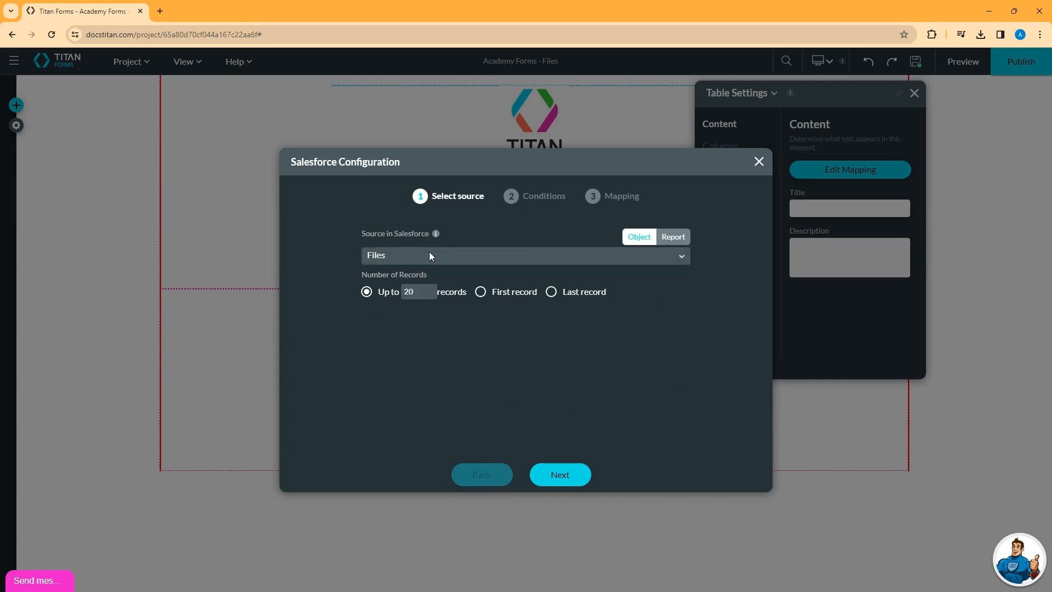
click(563, 478)
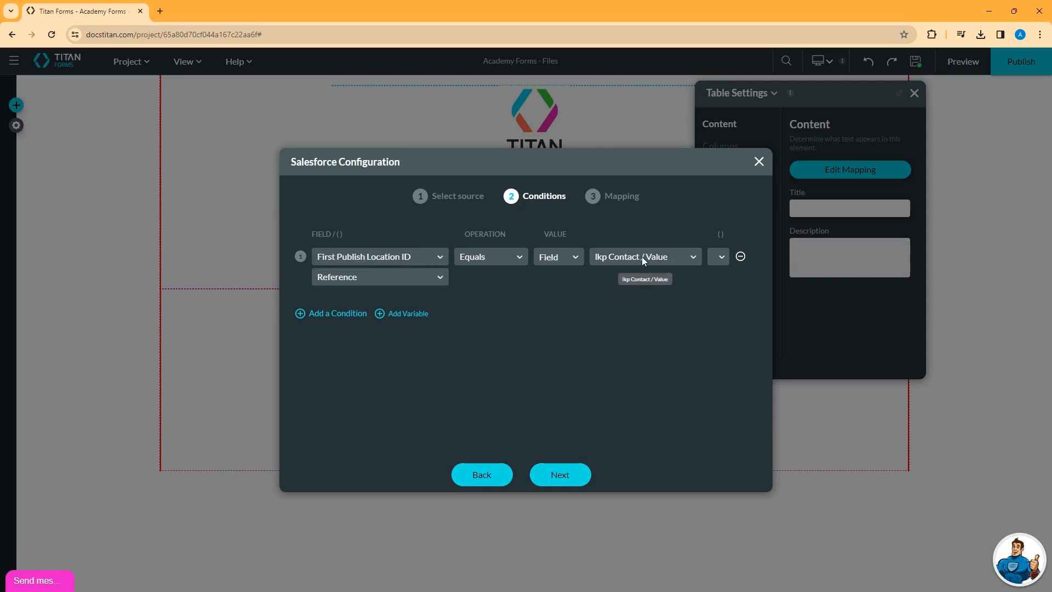
click(569, 477)
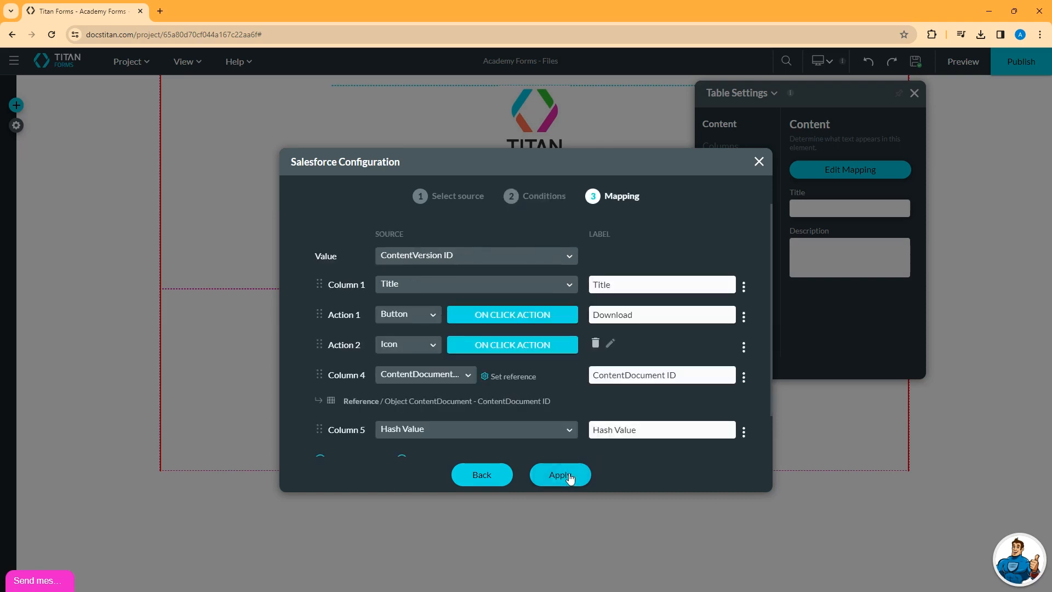
scroll(541, 394, down, 2)
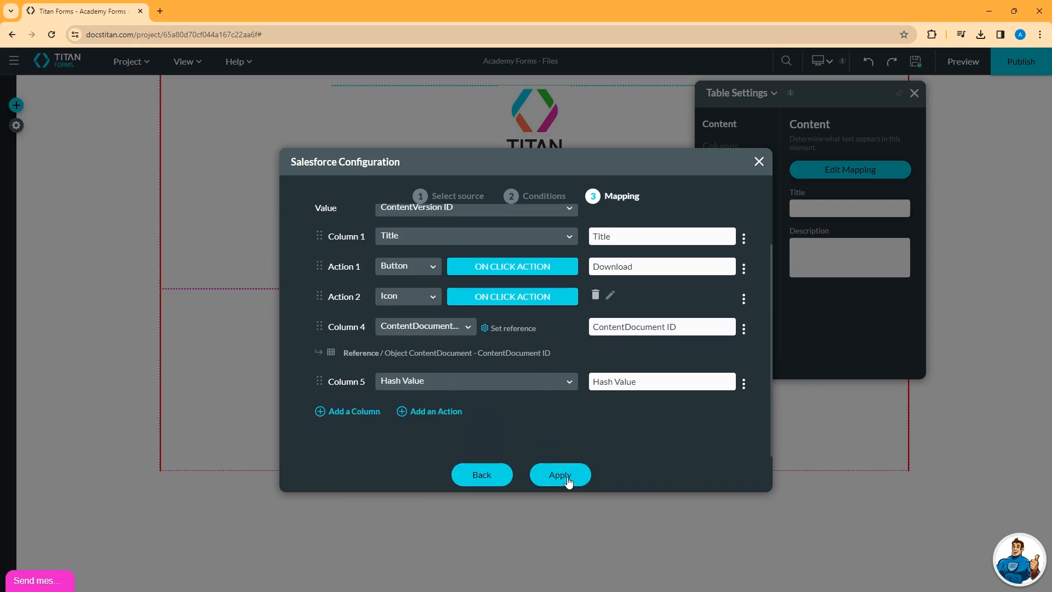
click(567, 481)
Check the column settings of the table's Hash Value column, including whether Show column is enabled
click(723, 147)
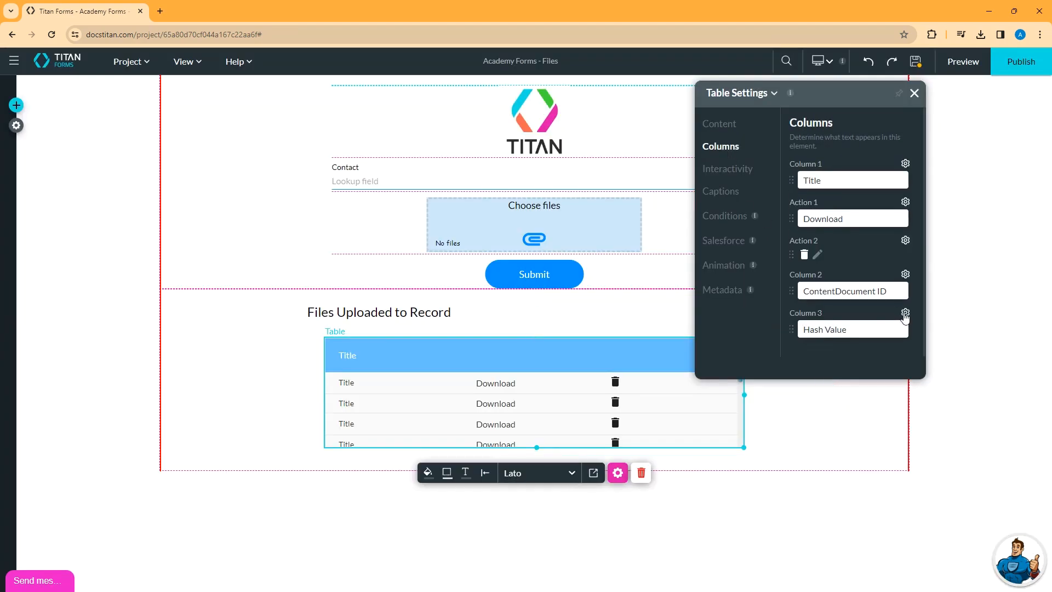
click(905, 314)
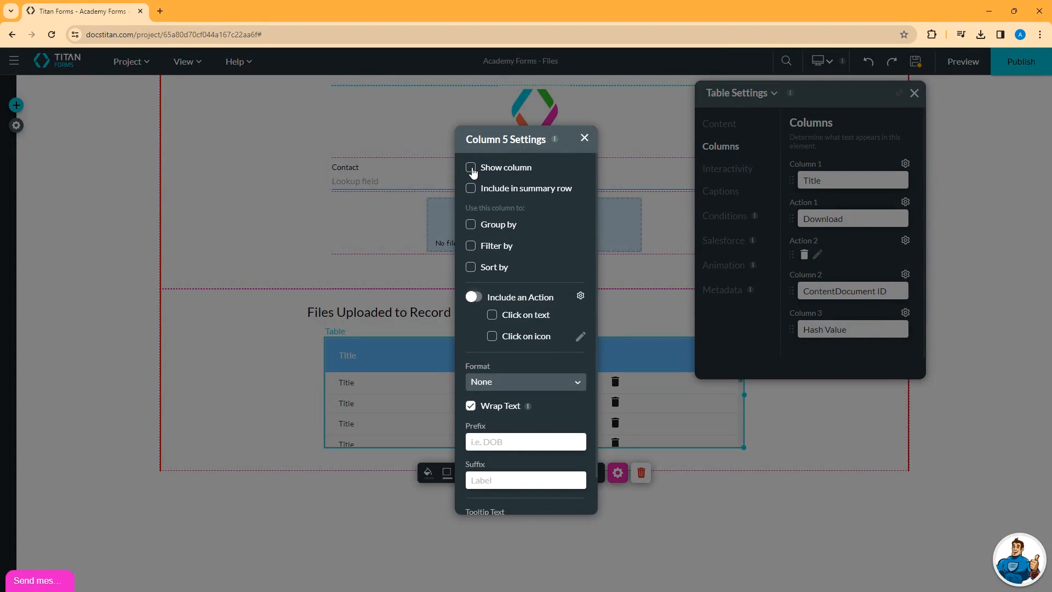
click(585, 139)
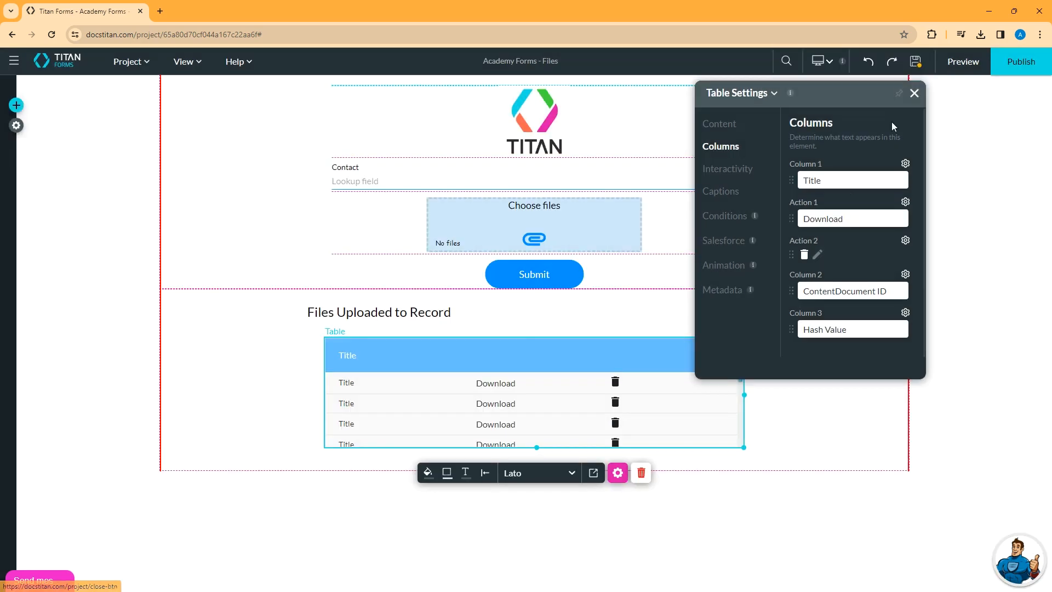
Preview the form, choose the first contact in the Contact lookup, and look through that record's uploaded files
click(963, 65)
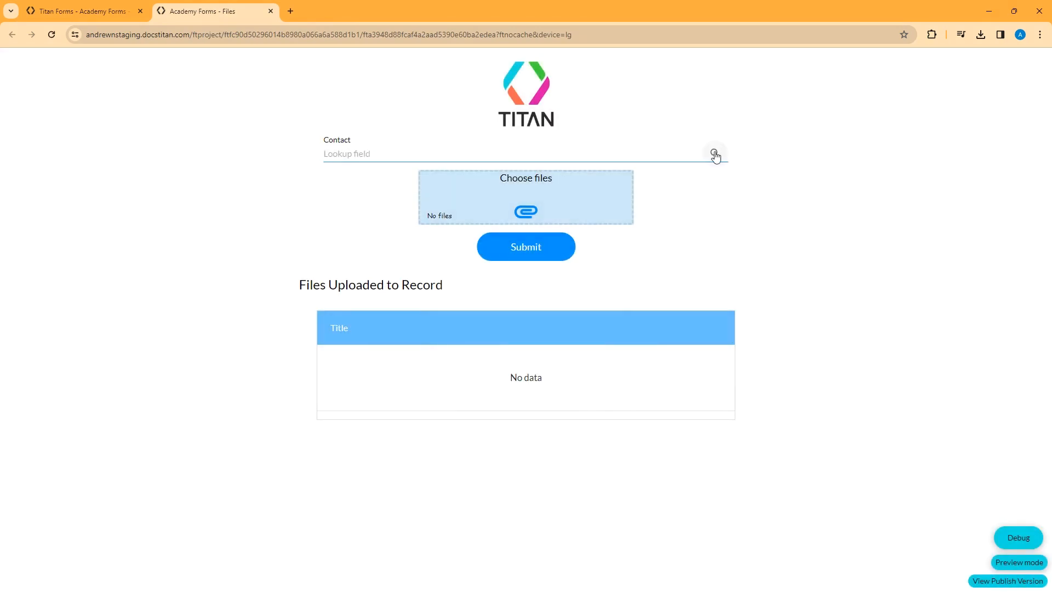
click(714, 153)
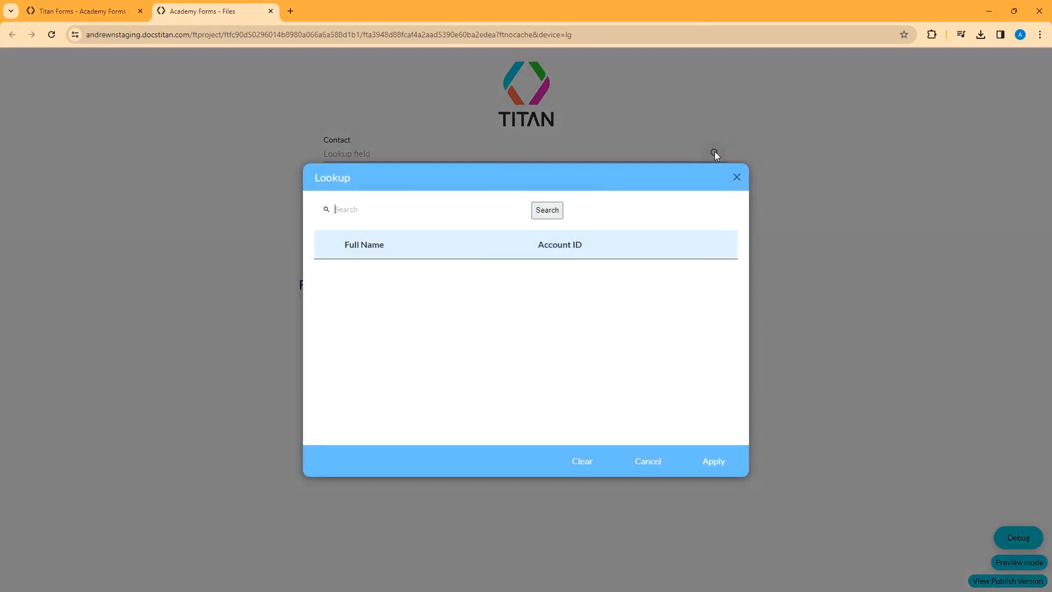
click(329, 274)
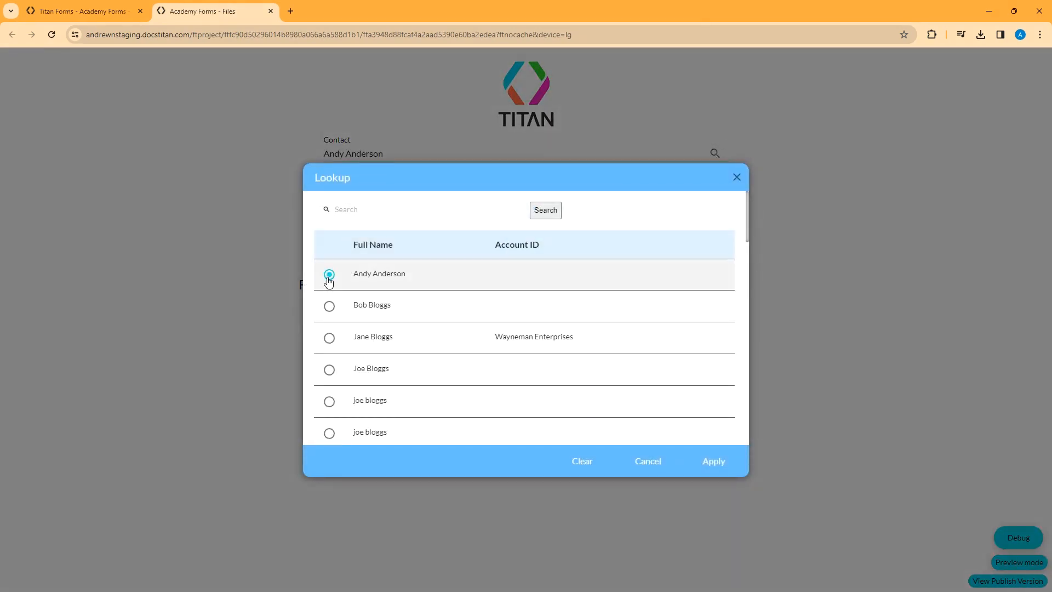
click(710, 461)
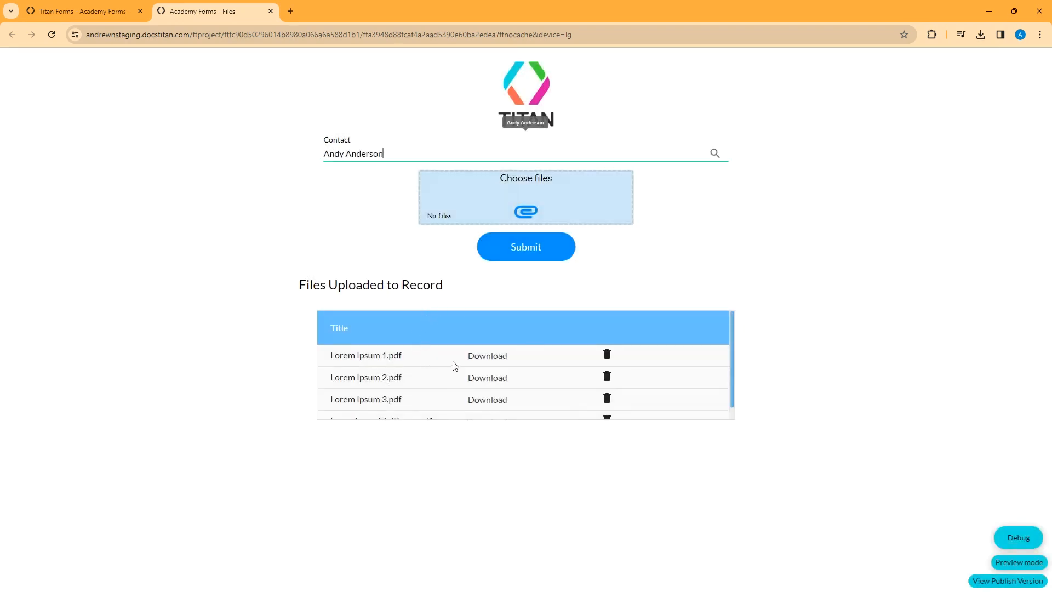
scroll(455, 365, down, 1)
scroll(455, 365, up, 1)
Return to the form editor and check the Debug Mode setting among the project's development tools
click(110, 11)
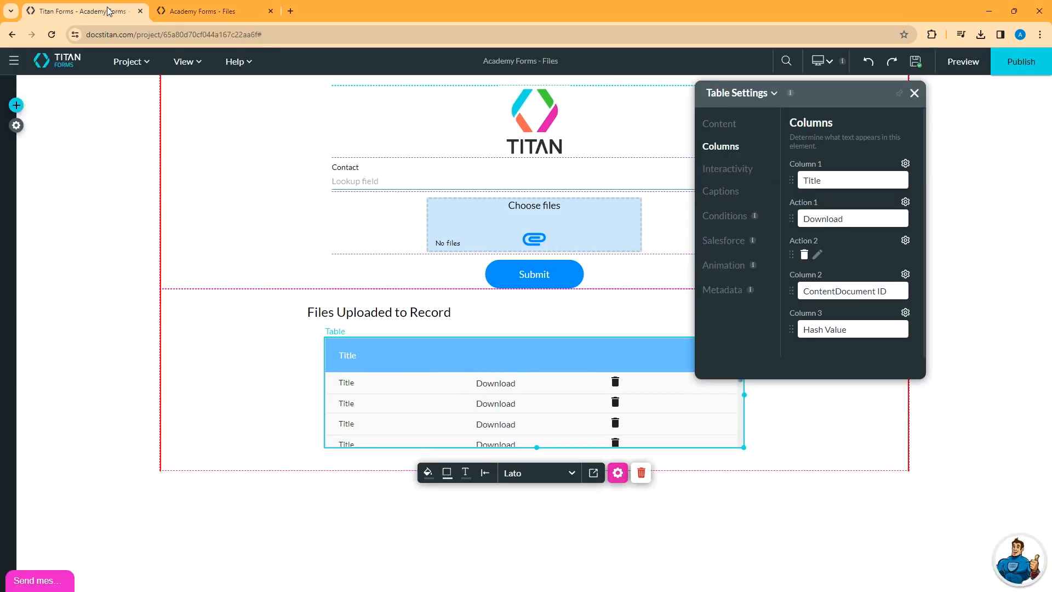
click(17, 126)
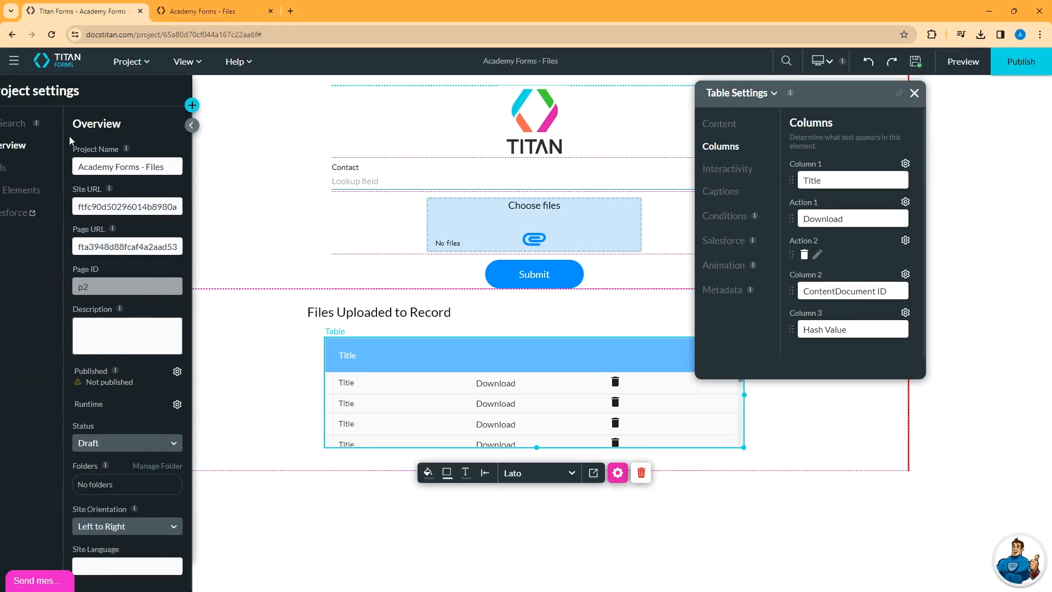
click(23, 167)
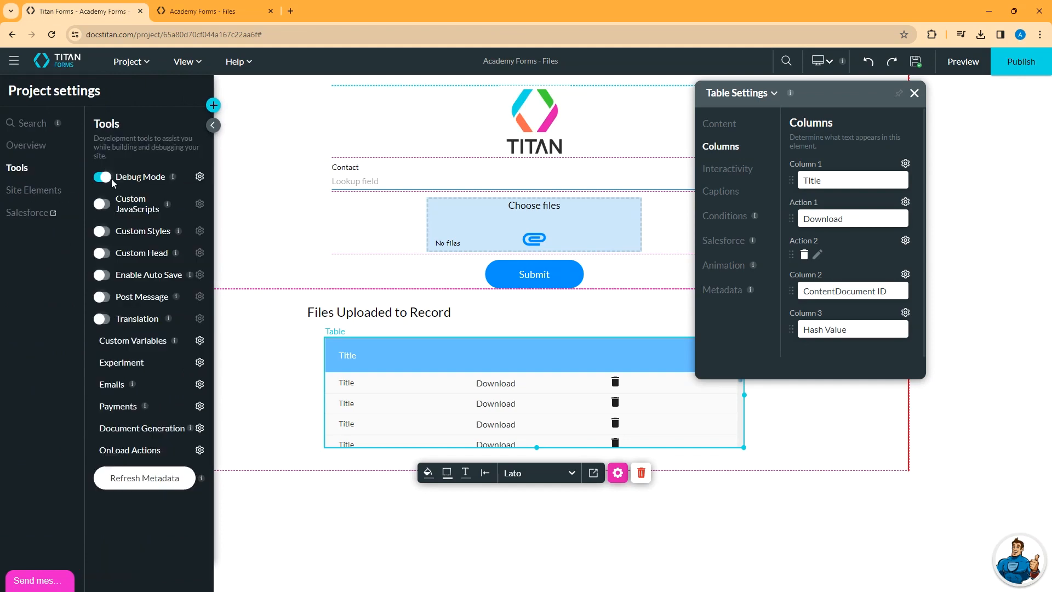
Open the debug data in the form preview and bring the Hash Value column of tbl Files into view
click(216, 8)
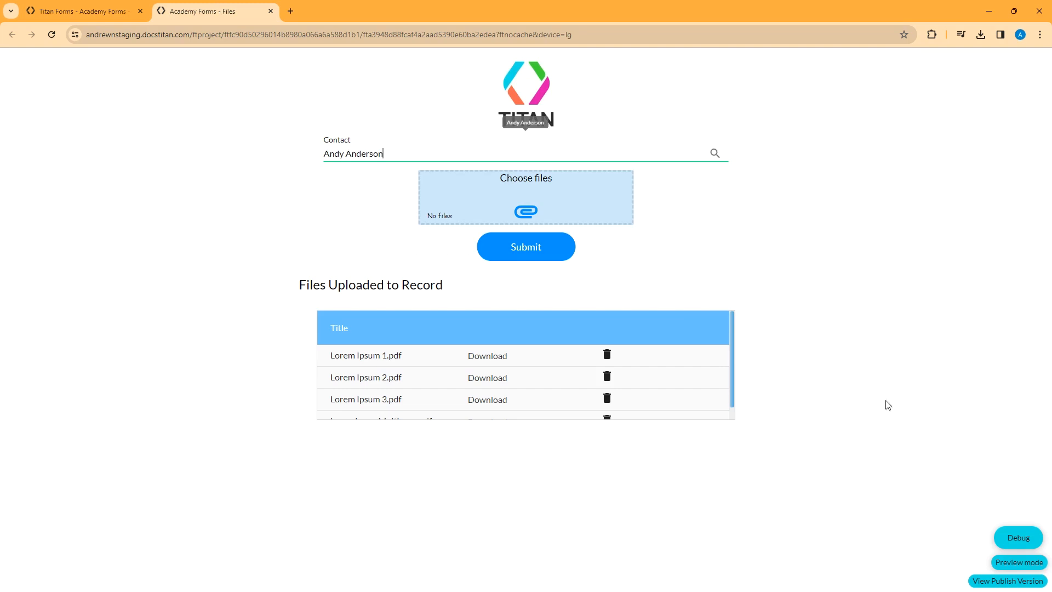
click(1020, 539)
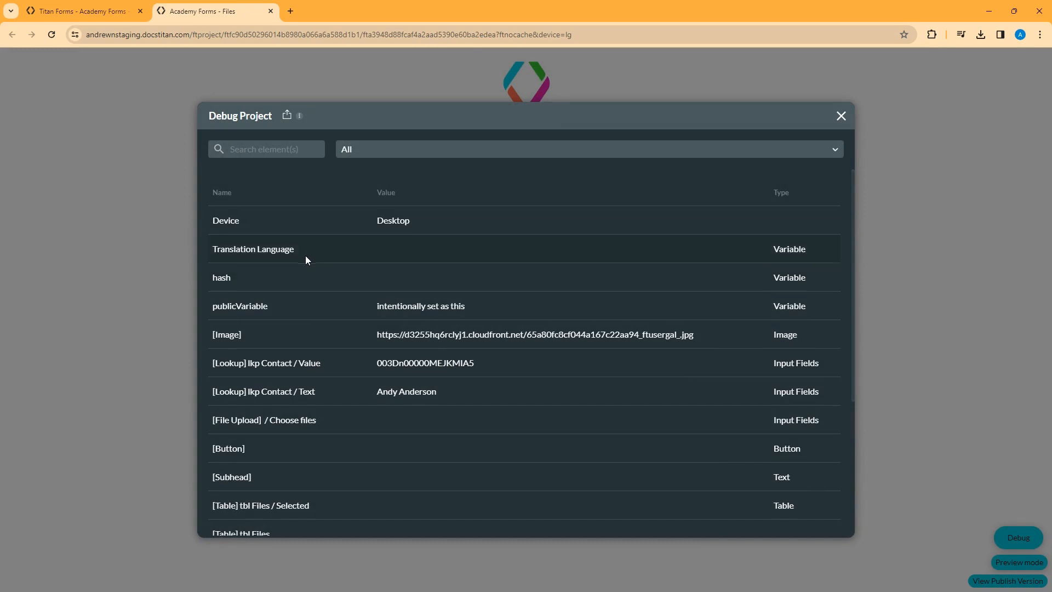
scroll(305, 255, down, 1)
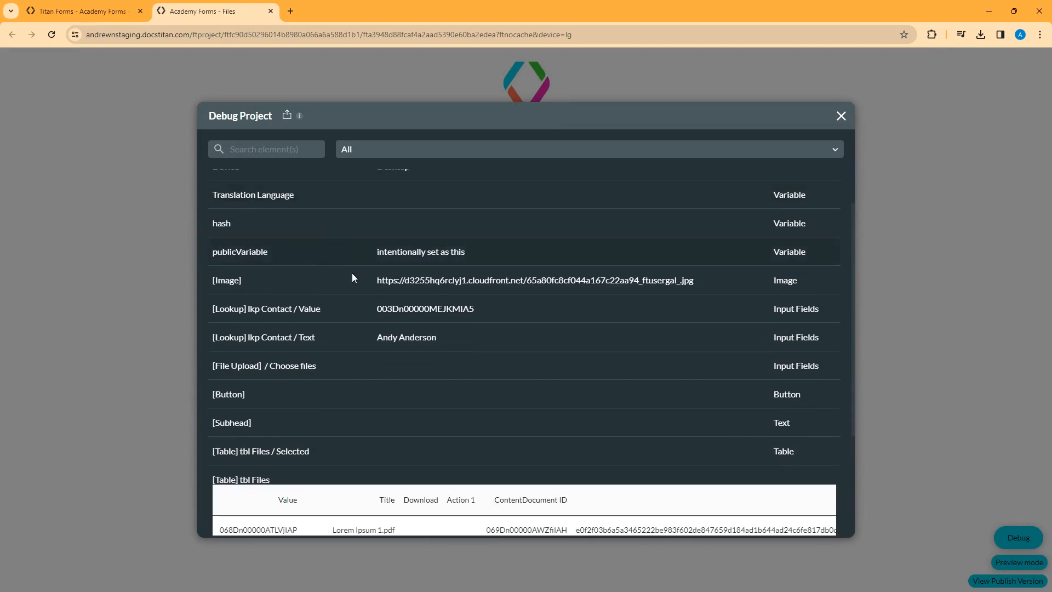
scroll(352, 273, up, 1)
scroll(349, 296, down, 1)
scroll(353, 308, down, 3)
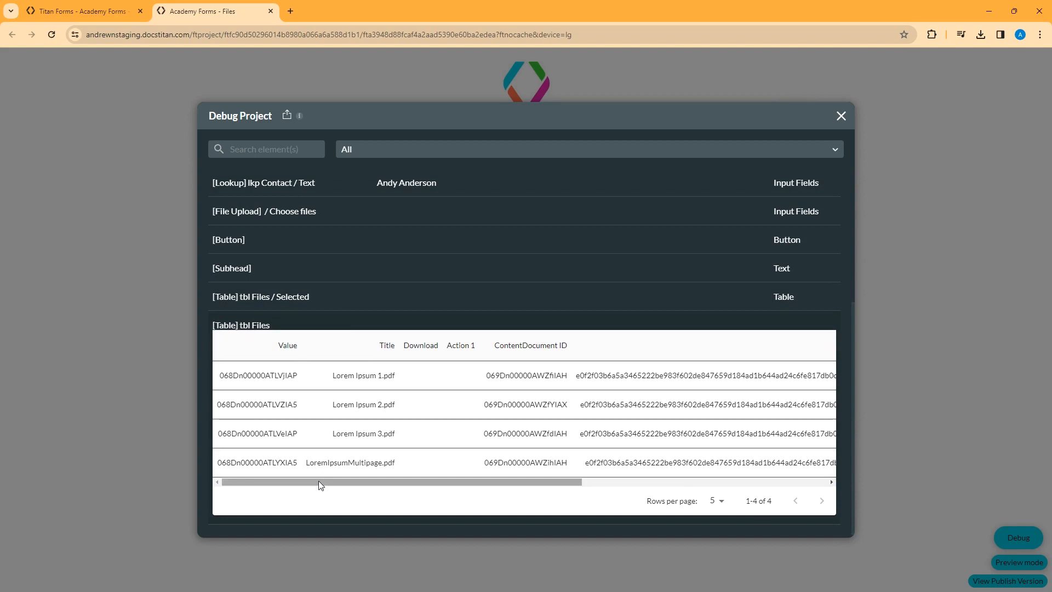
drag(318, 481, 636, 495)
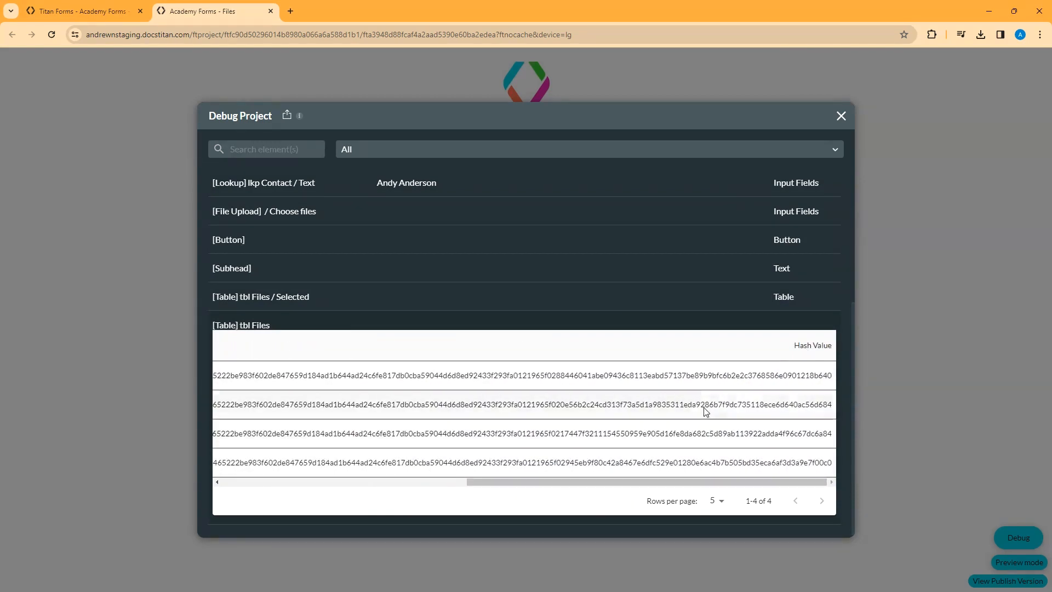
Highlight and examine the full hash values of the first and second files in the debug table
double_click(703, 376)
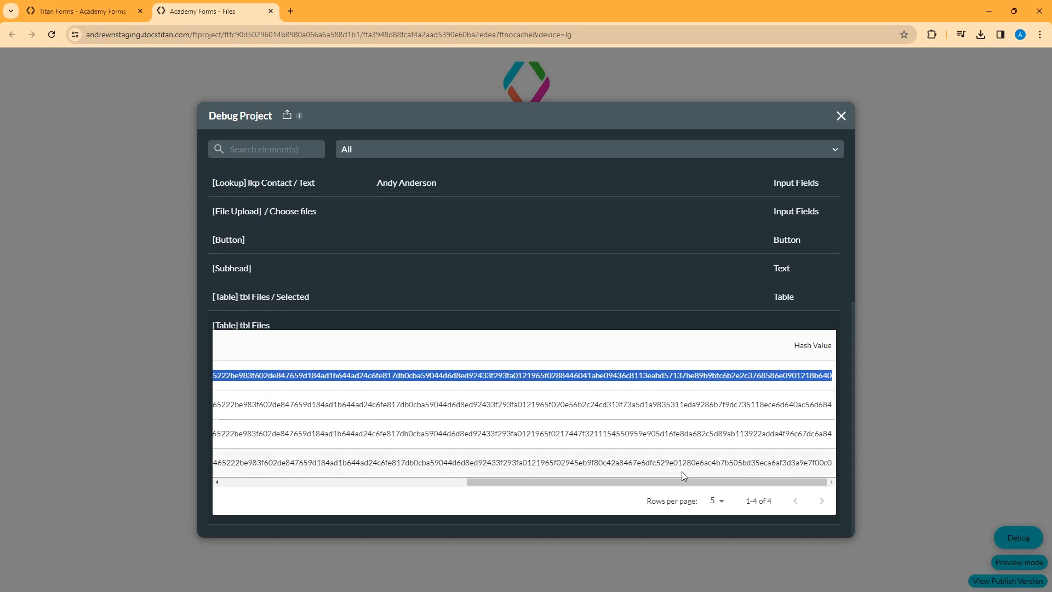
scroll(682, 471, left, 5)
scroll(505, 471, right, 10)
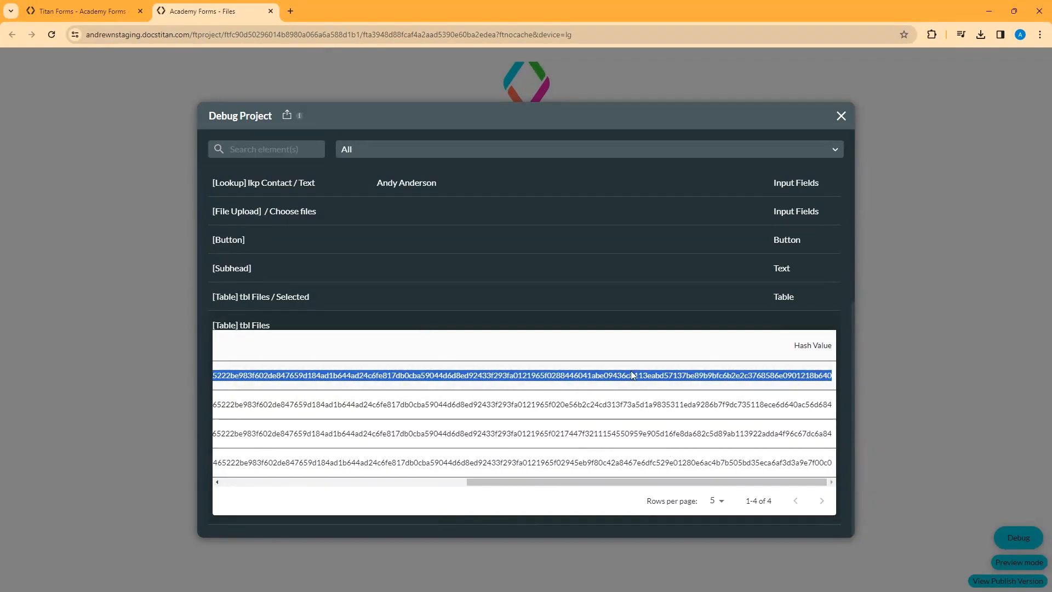
double_click(637, 406)
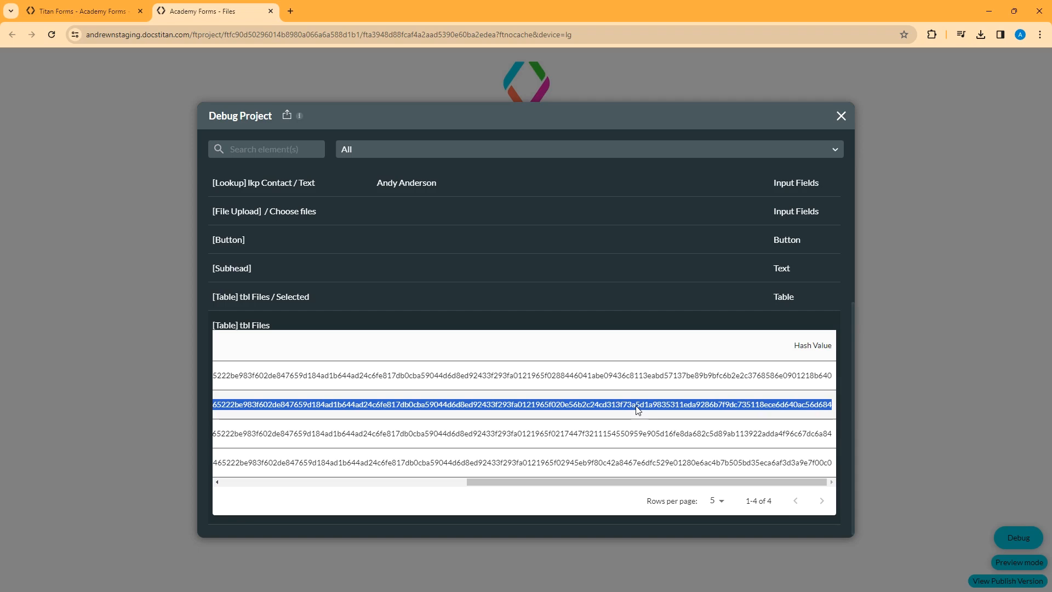
Return to the form editor, review the static custom variable "hash" and its default value, and apply the custom variables
click(101, 13)
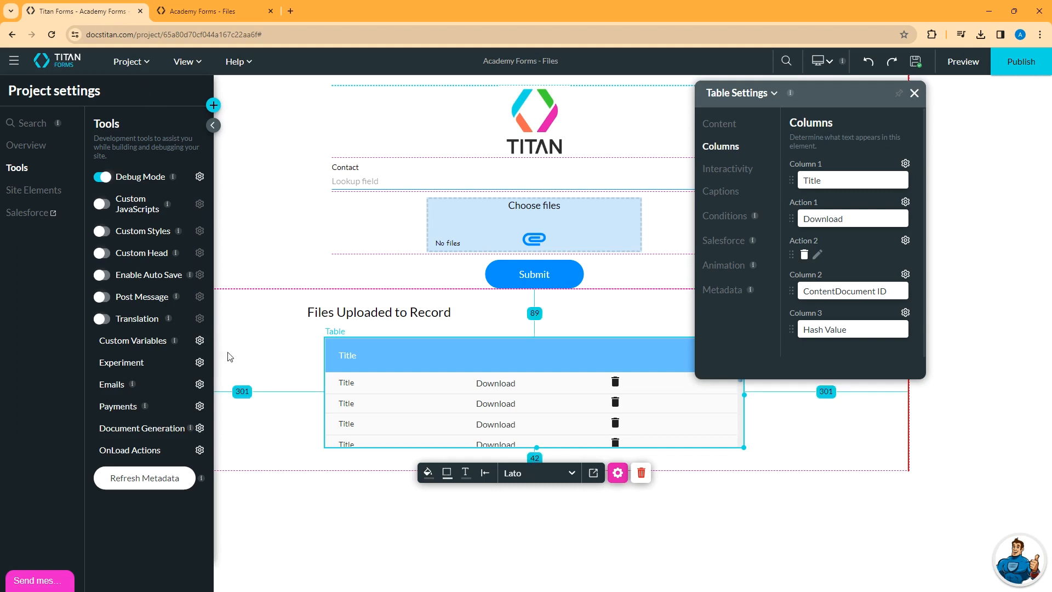
click(22, 144)
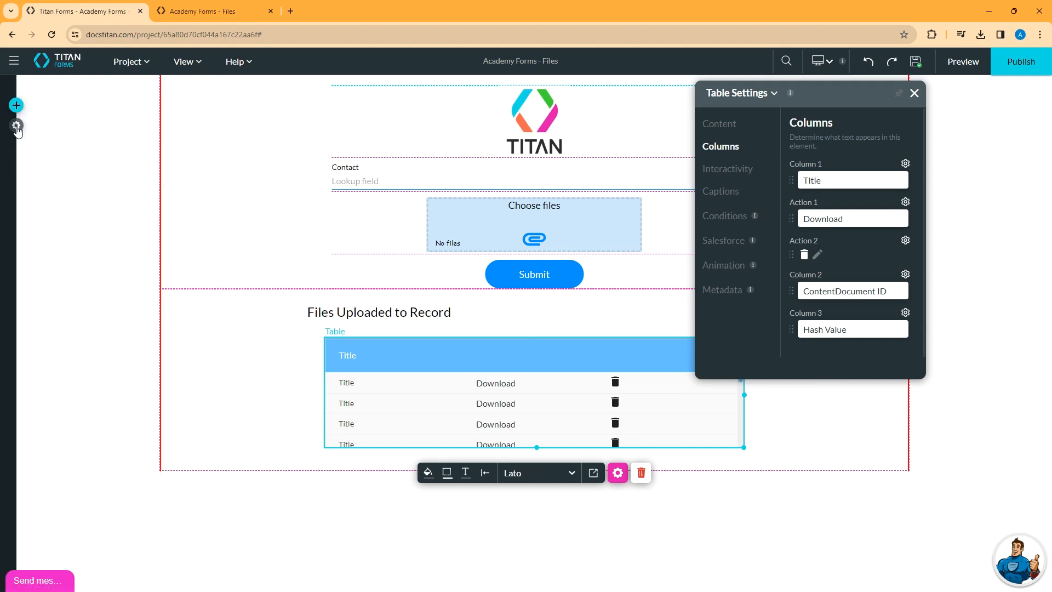
click(18, 171)
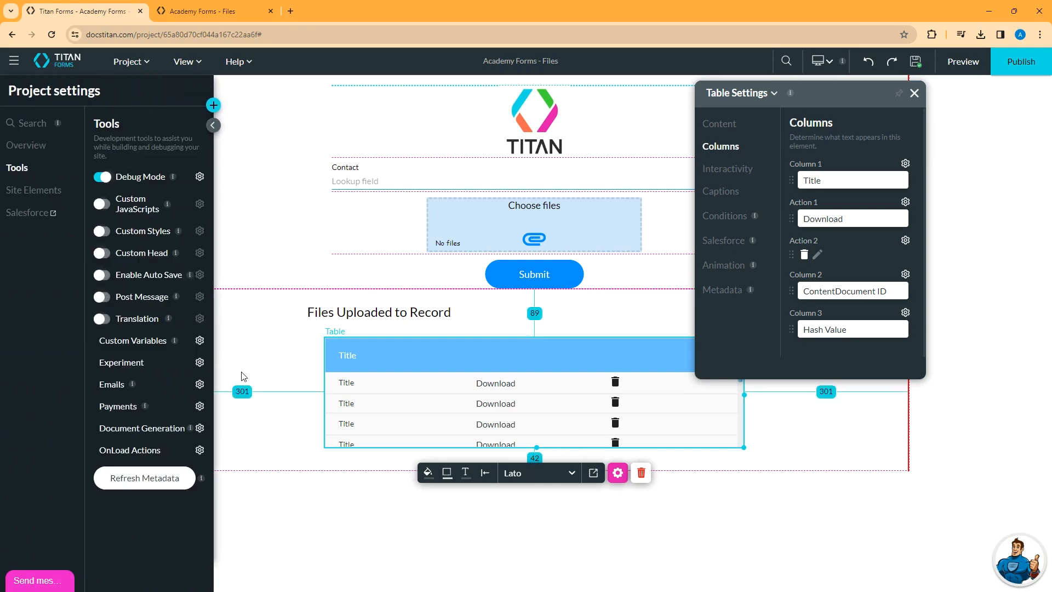
click(199, 341)
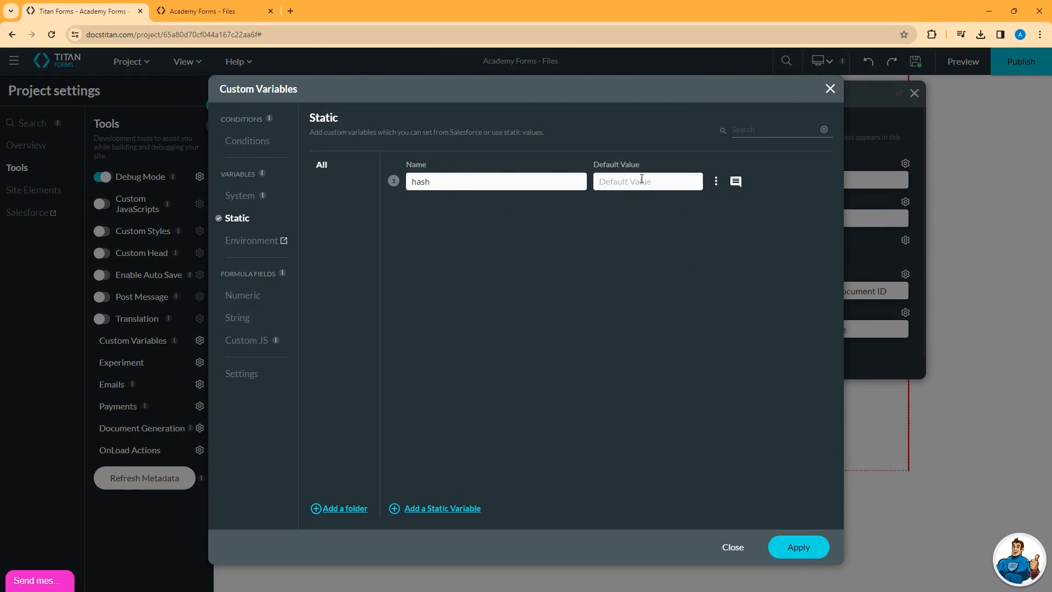
click(793, 546)
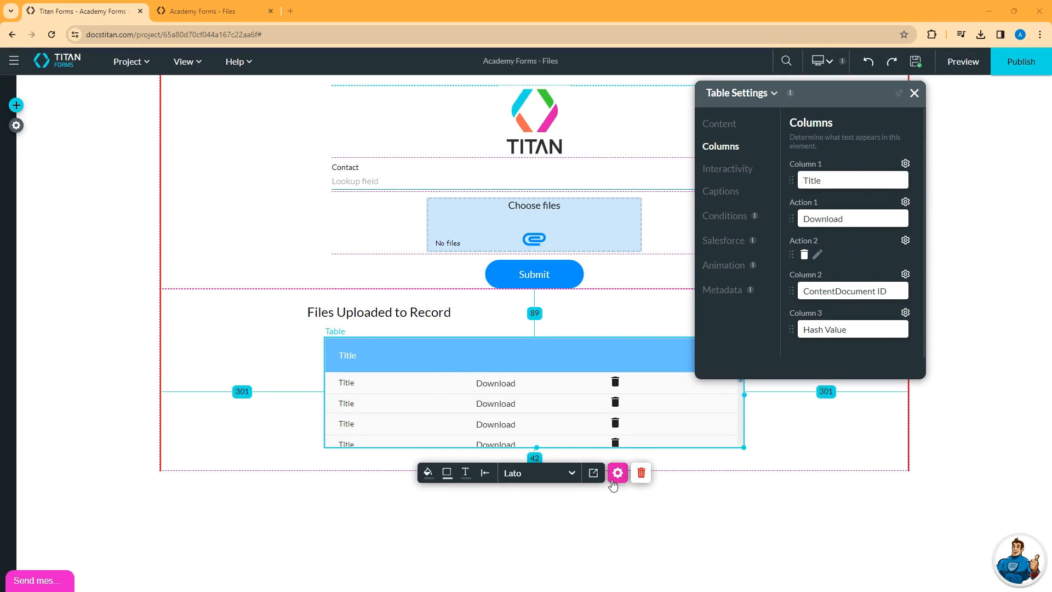
Open the files table's Salesforce mapping and the on-click action of its Download button
click(719, 125)
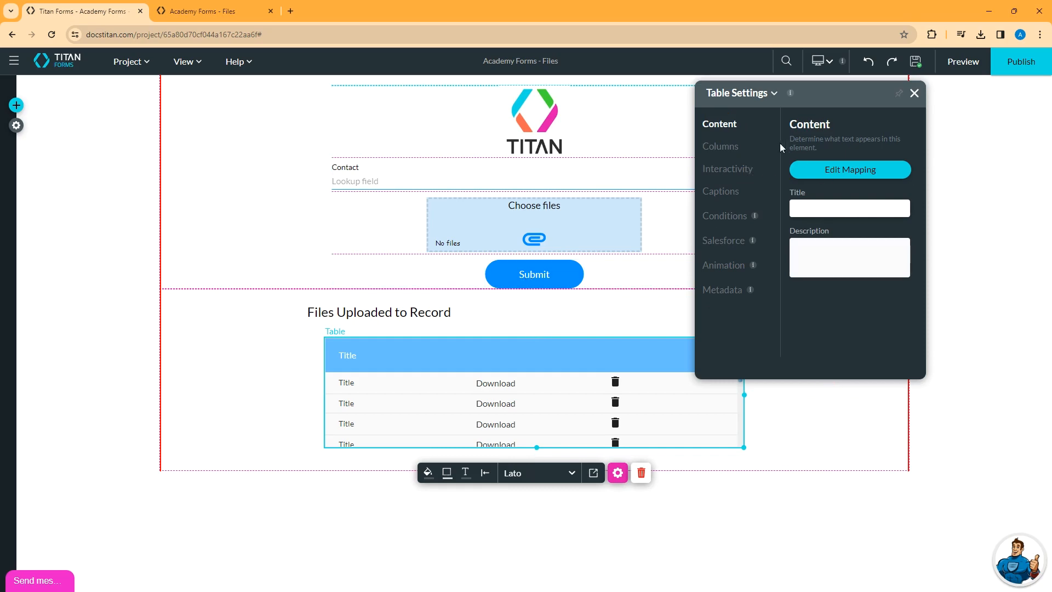
click(838, 172)
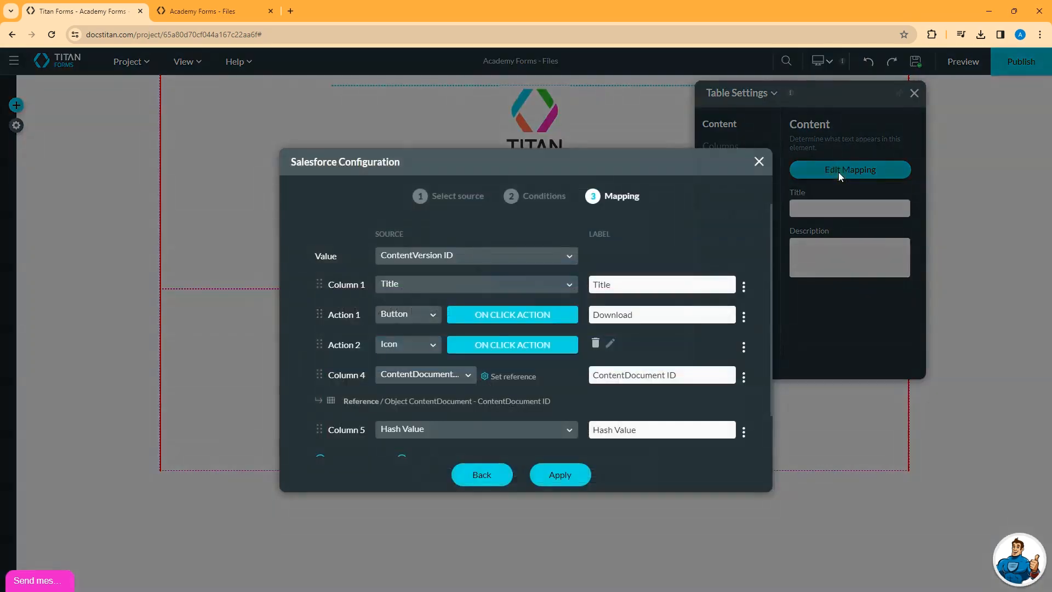
click(632, 316)
click(505, 321)
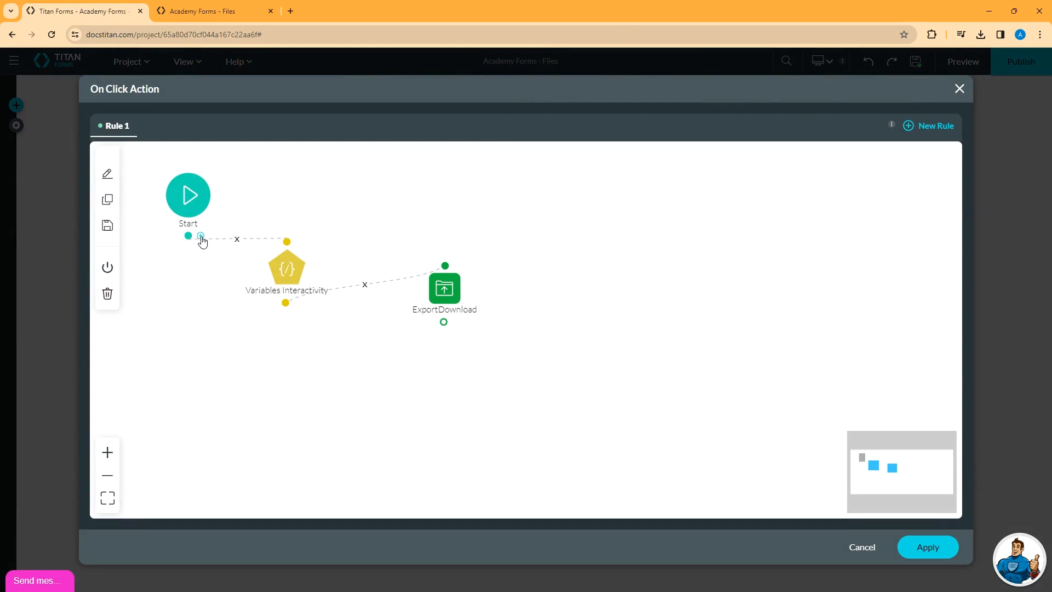
click(201, 237)
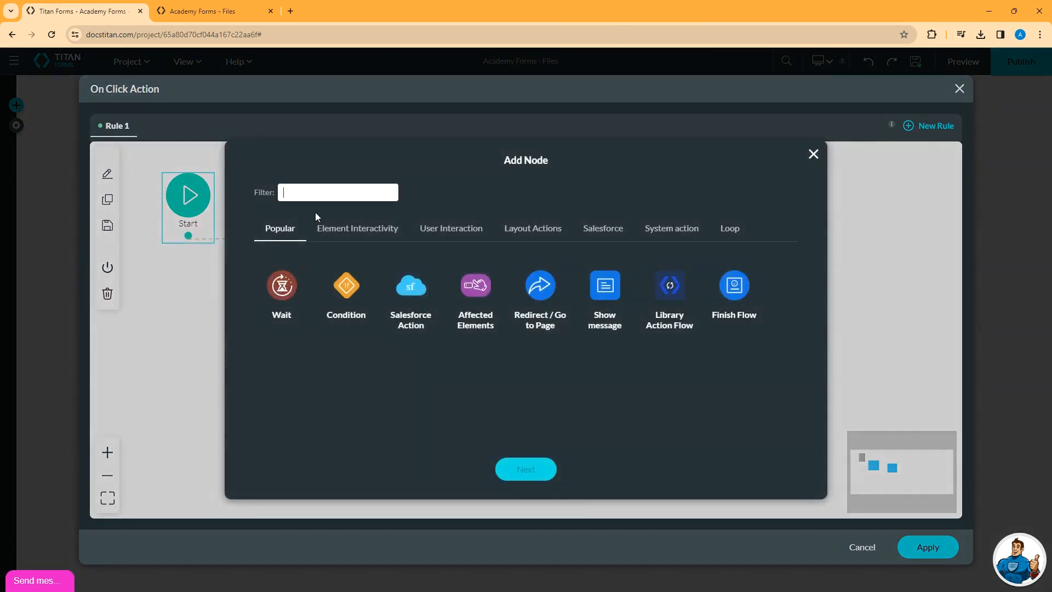
text(var)
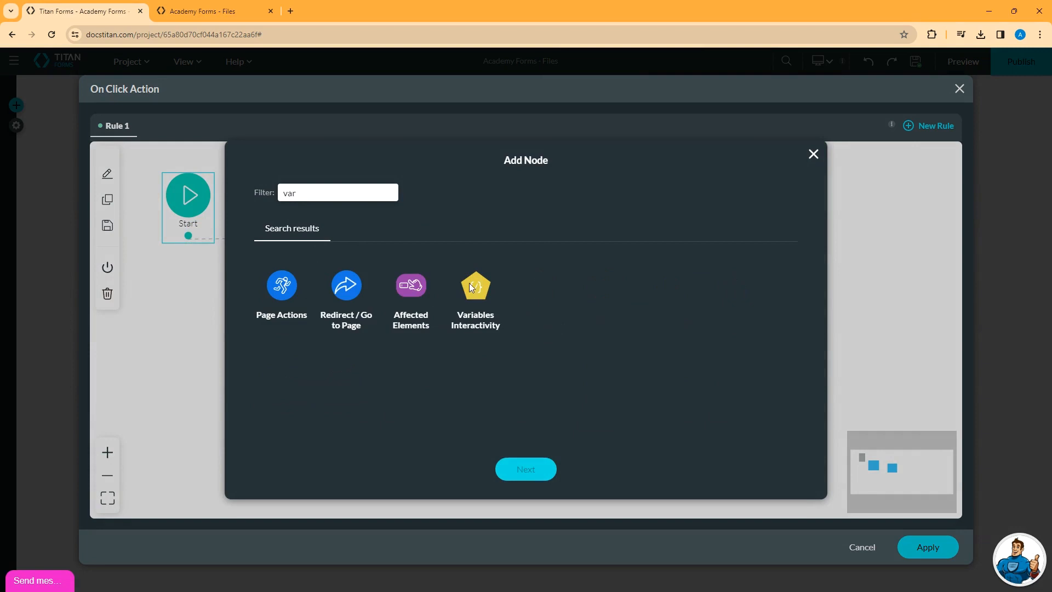
click(815, 155)
Configure the Variables Interactivity node to set the hash variable's value from / tbl Files / Hash Value, and save the node
double_click(284, 289)
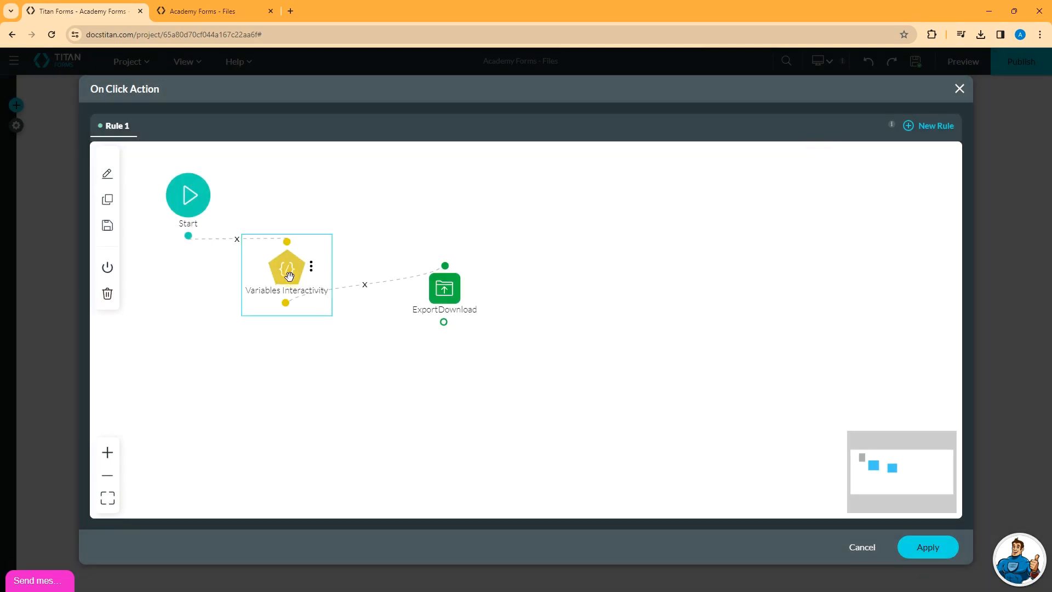
click(360, 198)
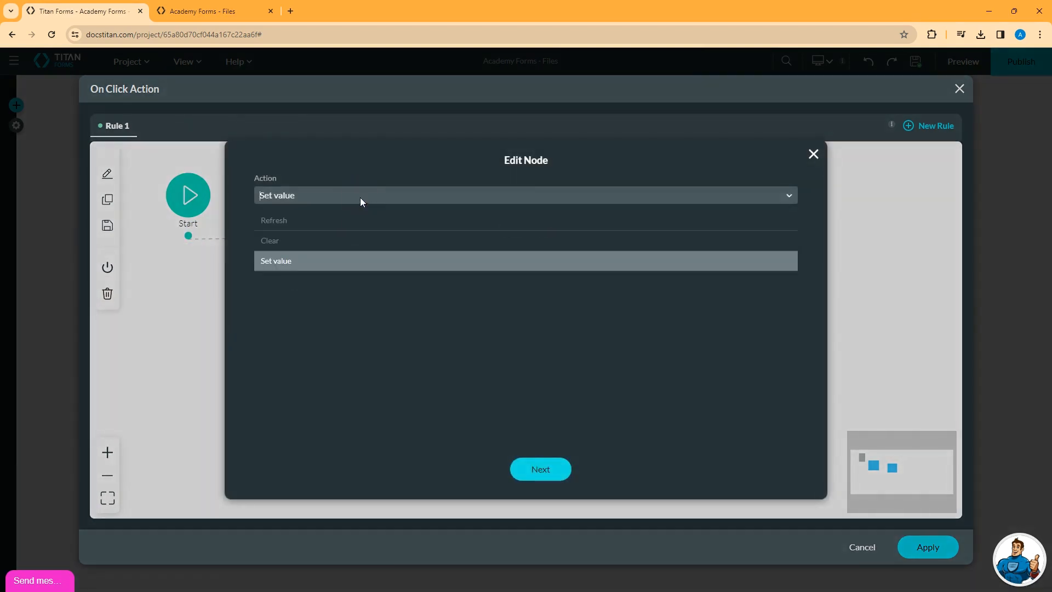
click(276, 261)
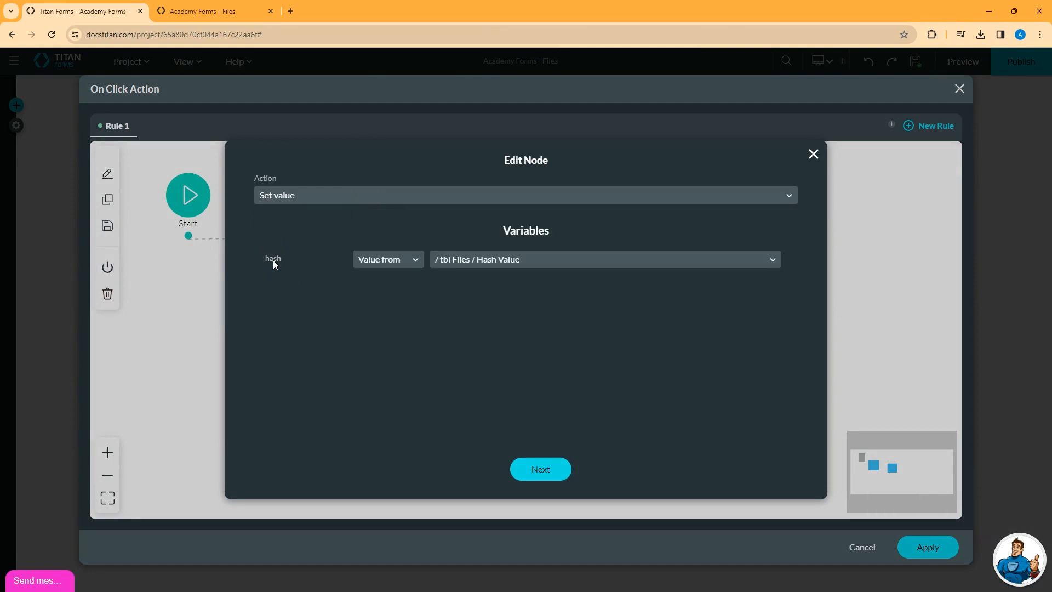
click(707, 254)
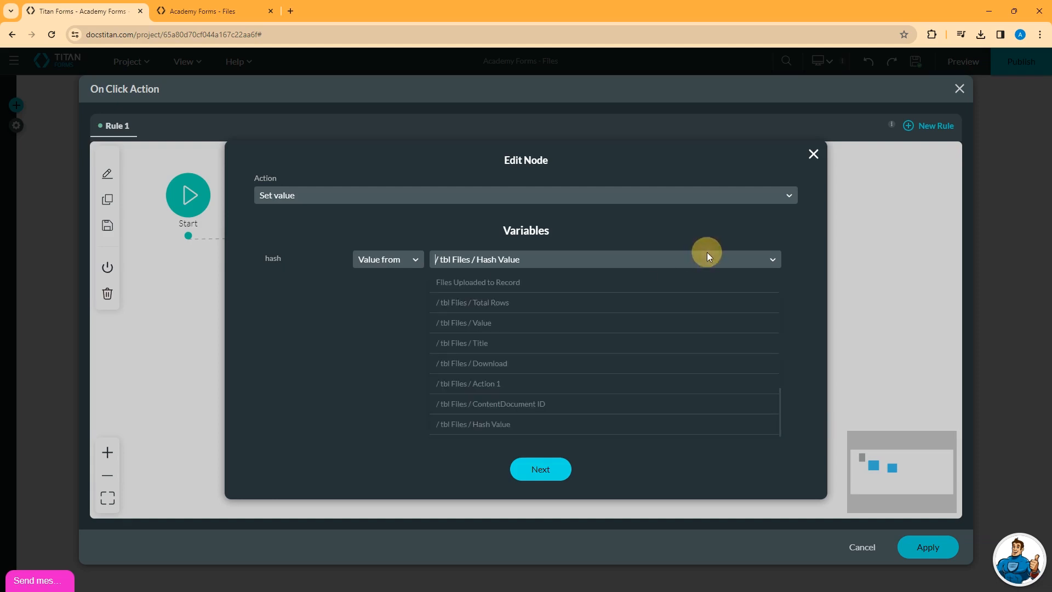
click(489, 428)
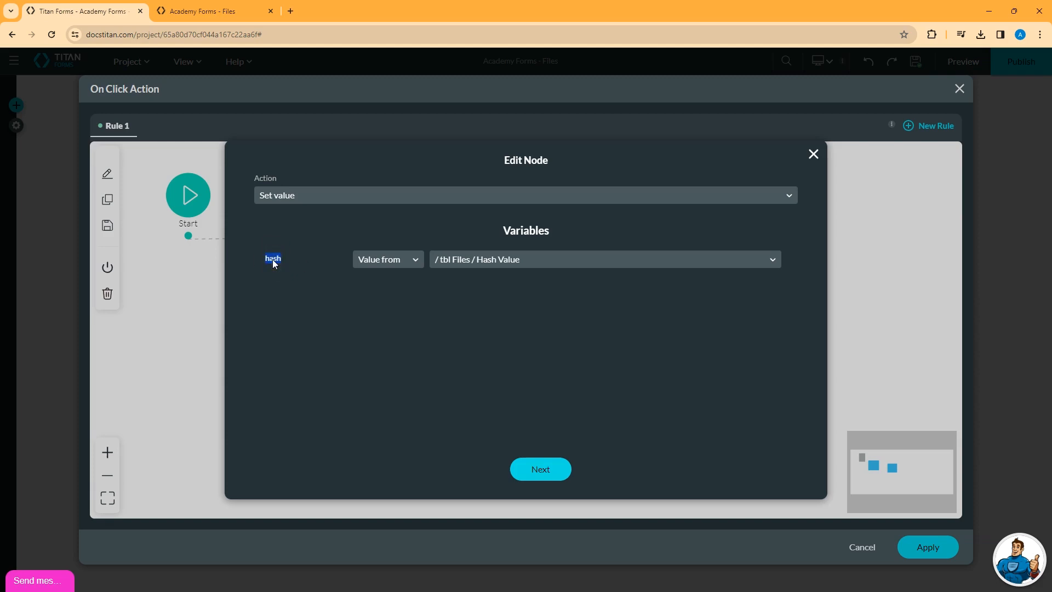
click(556, 470)
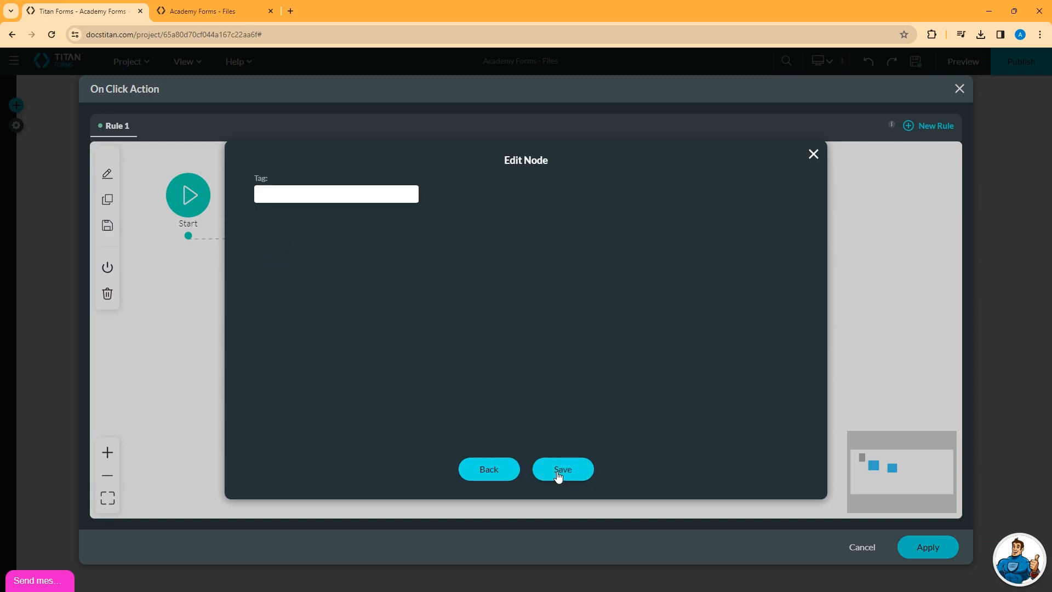
click(559, 471)
Configure the ExportDownload node as Download File using the hash variable, and save the node
mouse_move(443, 287)
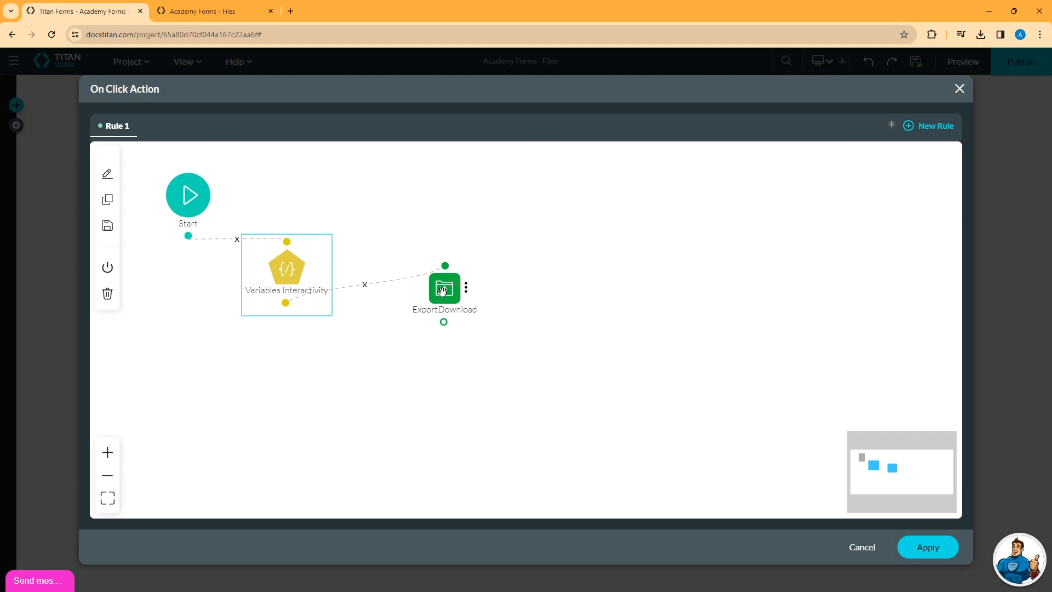
double_click(443, 291)
click(364, 220)
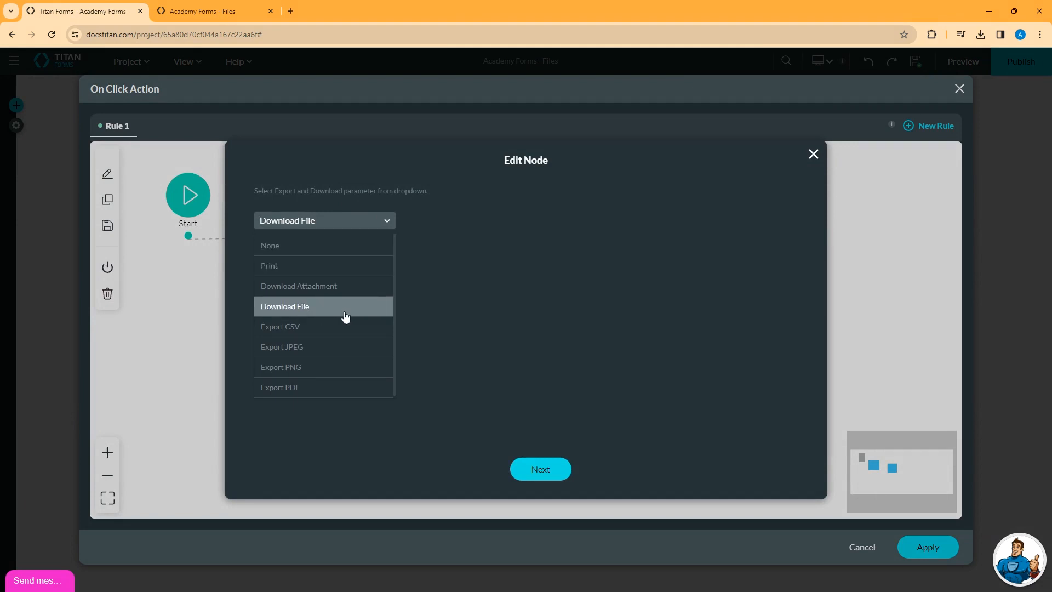
click(307, 305)
click(378, 251)
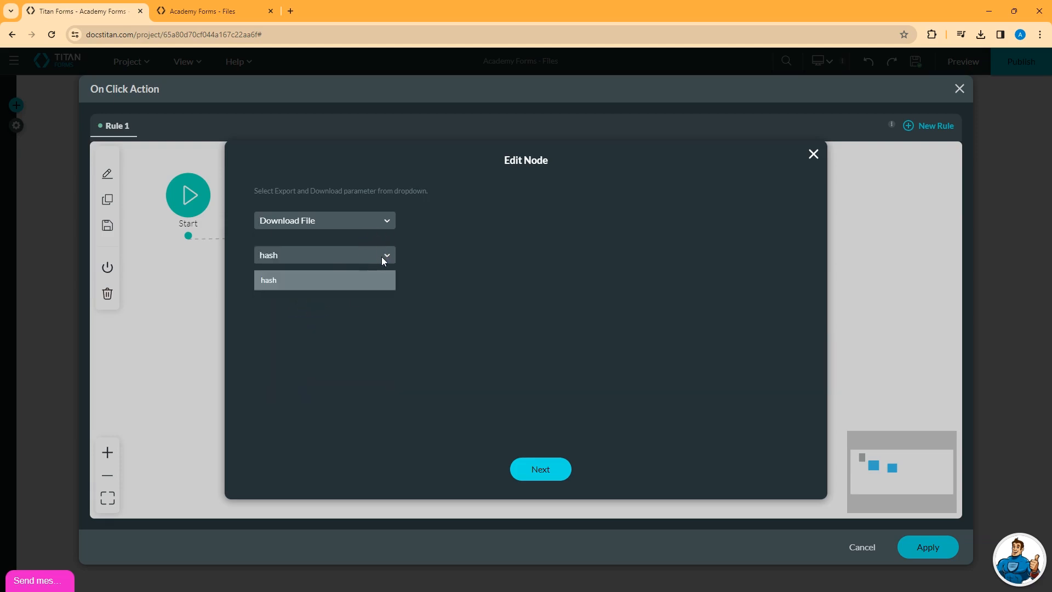
click(382, 255)
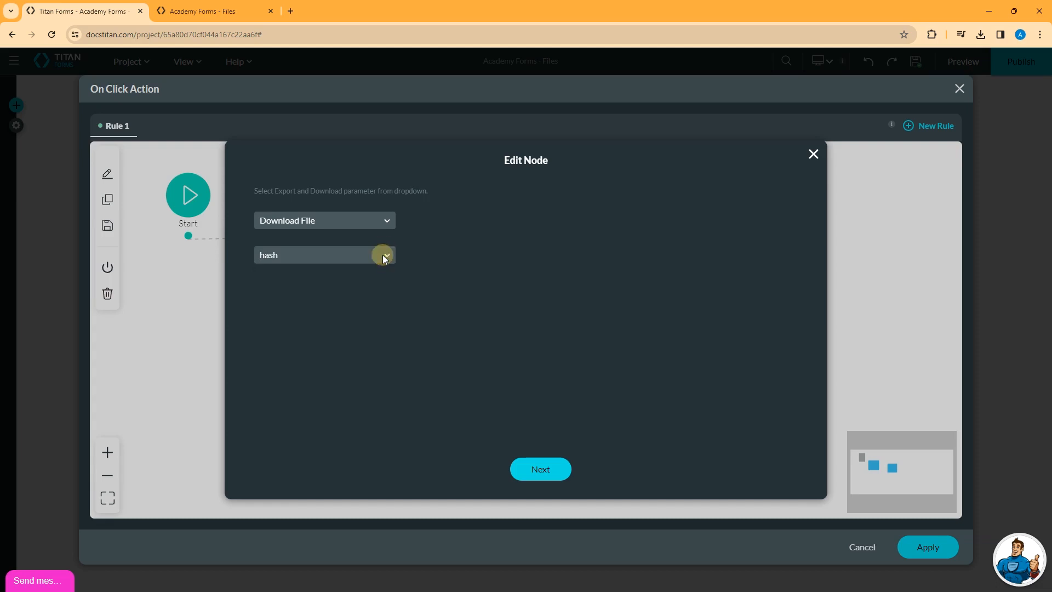
click(382, 255)
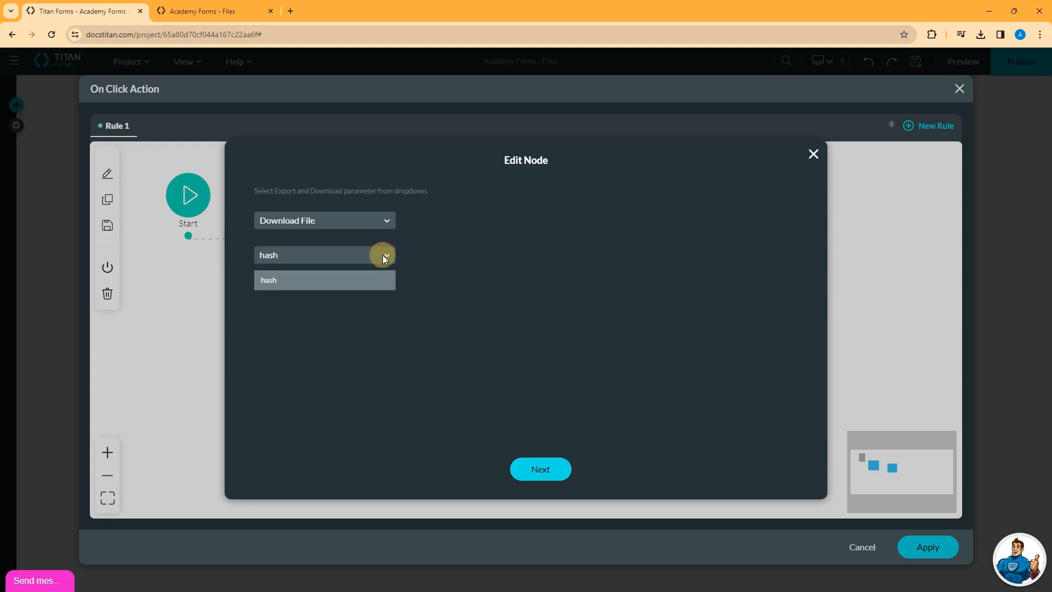
click(280, 281)
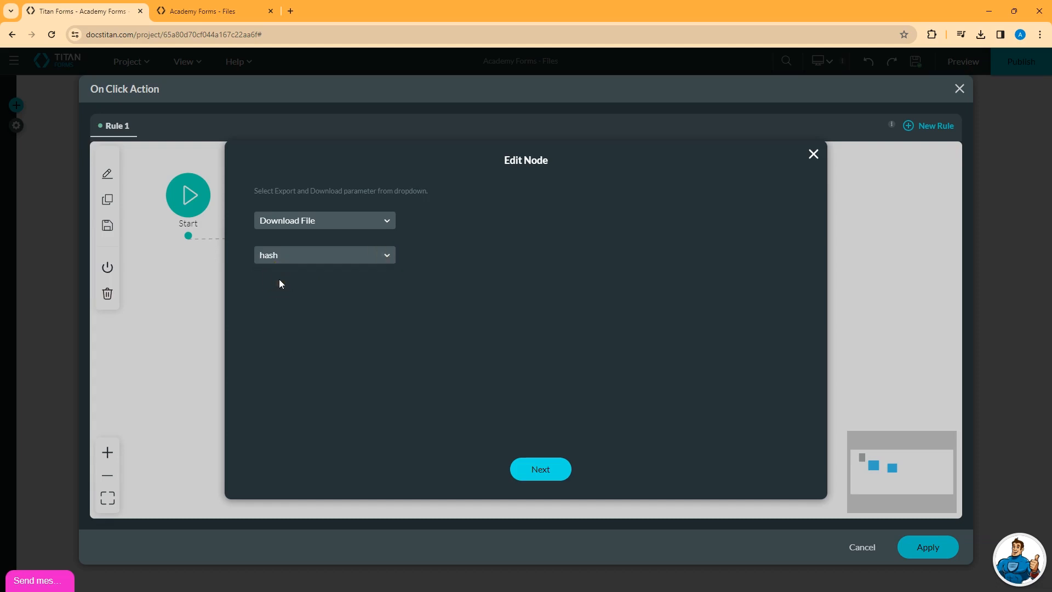
click(542, 470)
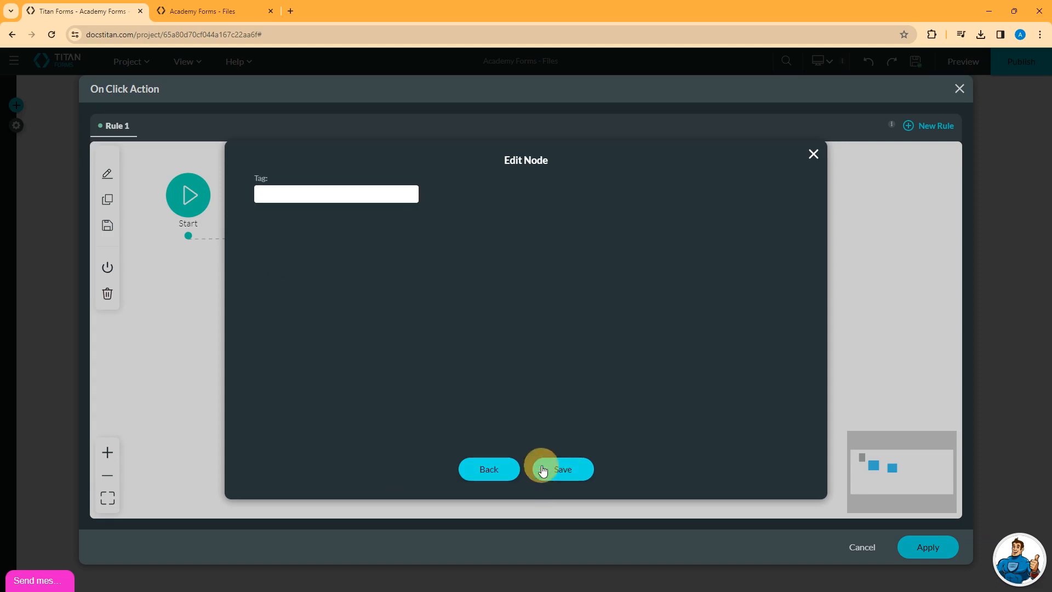
click(573, 473)
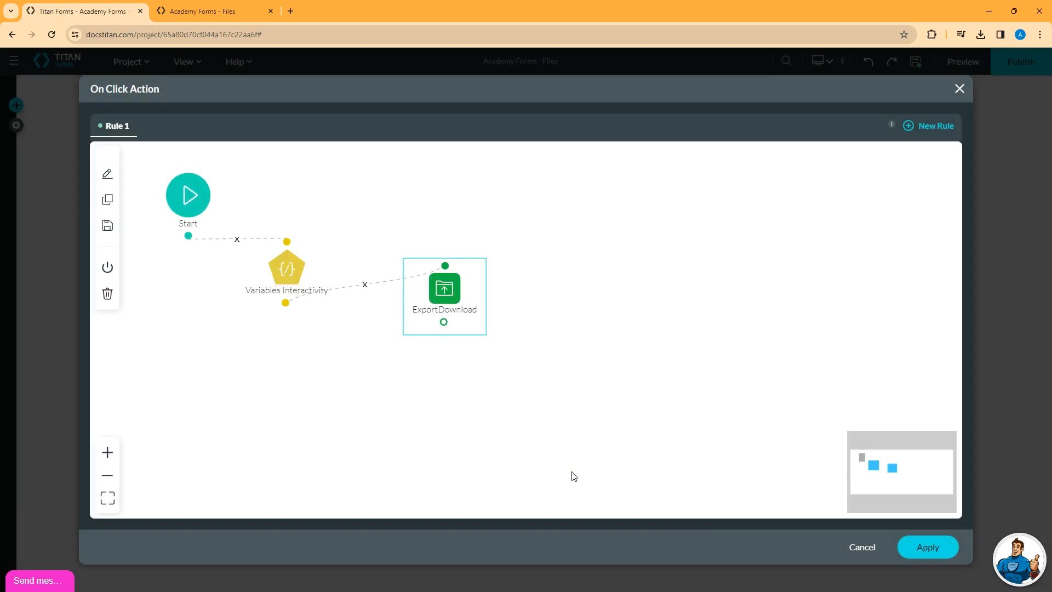
Apply the on-click action and the Salesforce mapping, and save the project
click(932, 545)
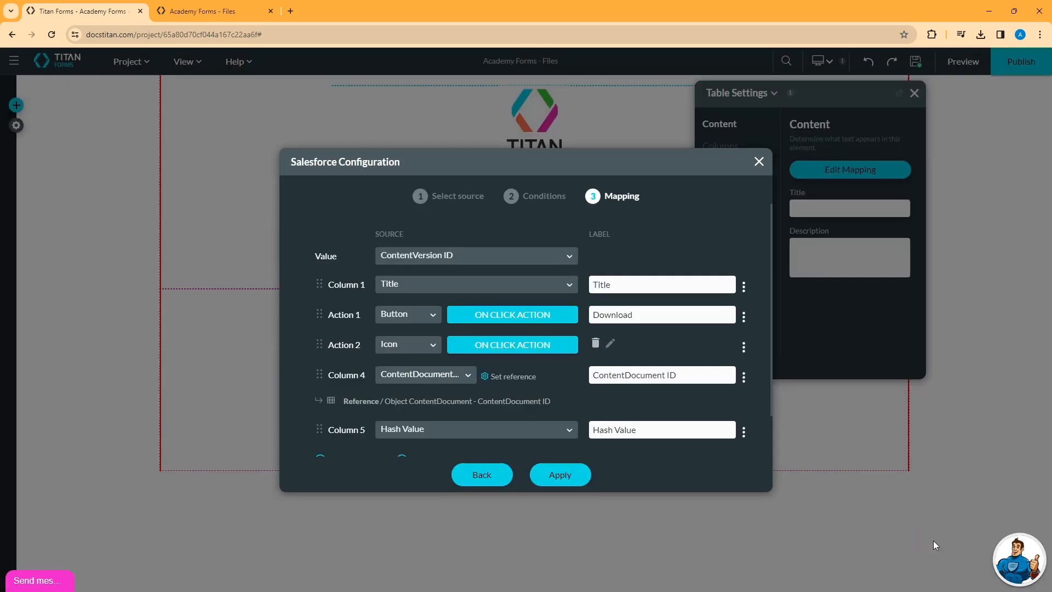
click(561, 472)
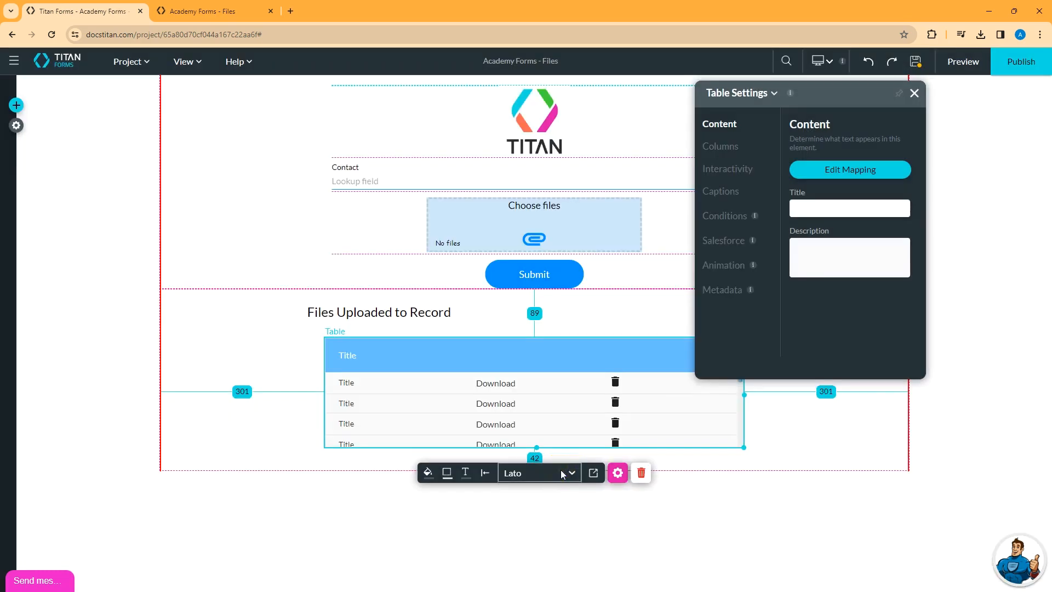
click(917, 68)
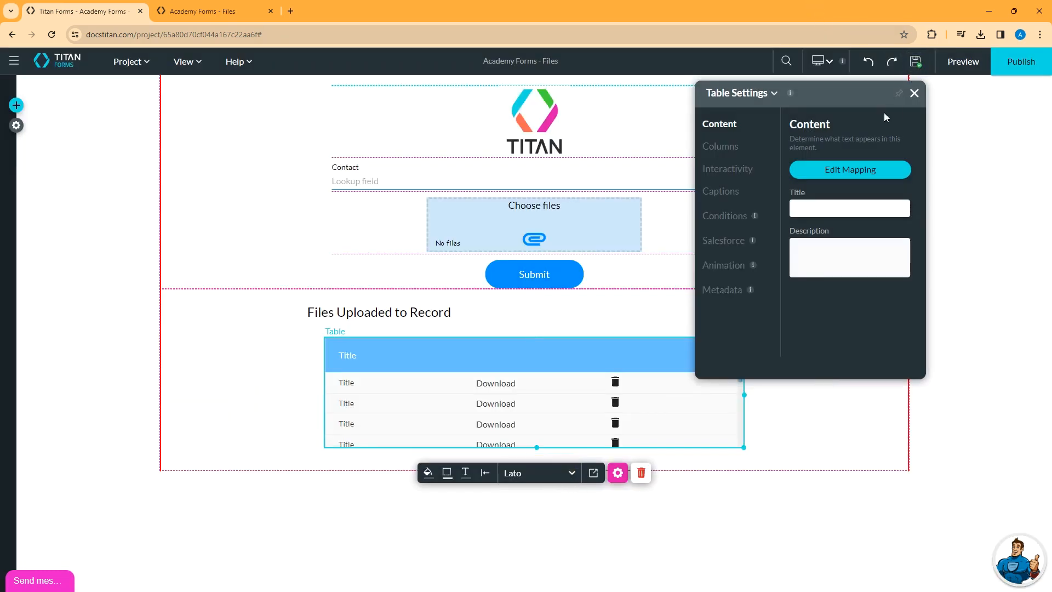
Preview the form and apply the second contact in the list to the Contact lookup field
click(963, 61)
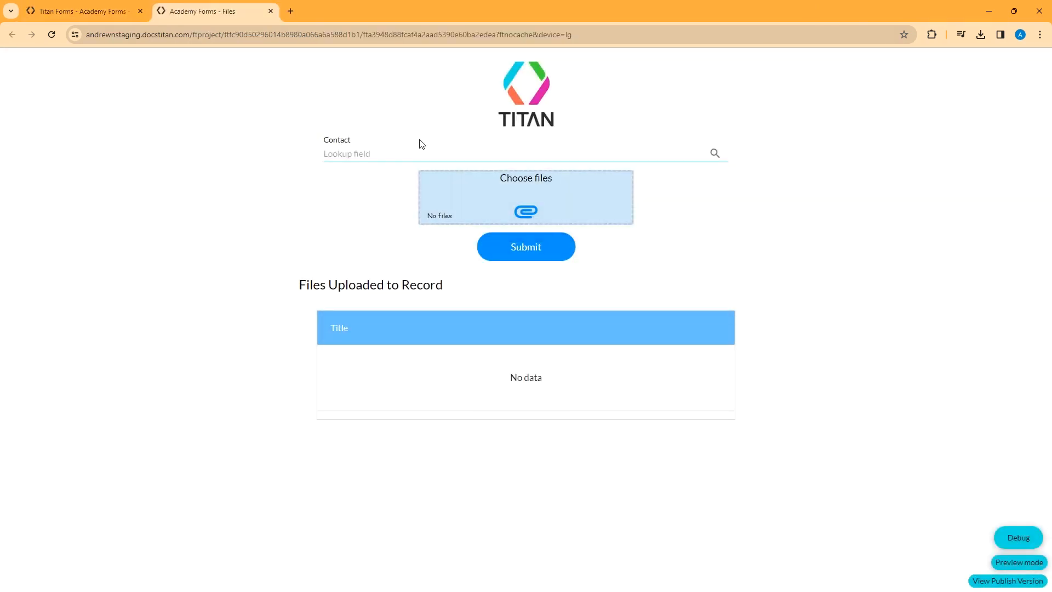
click(714, 153)
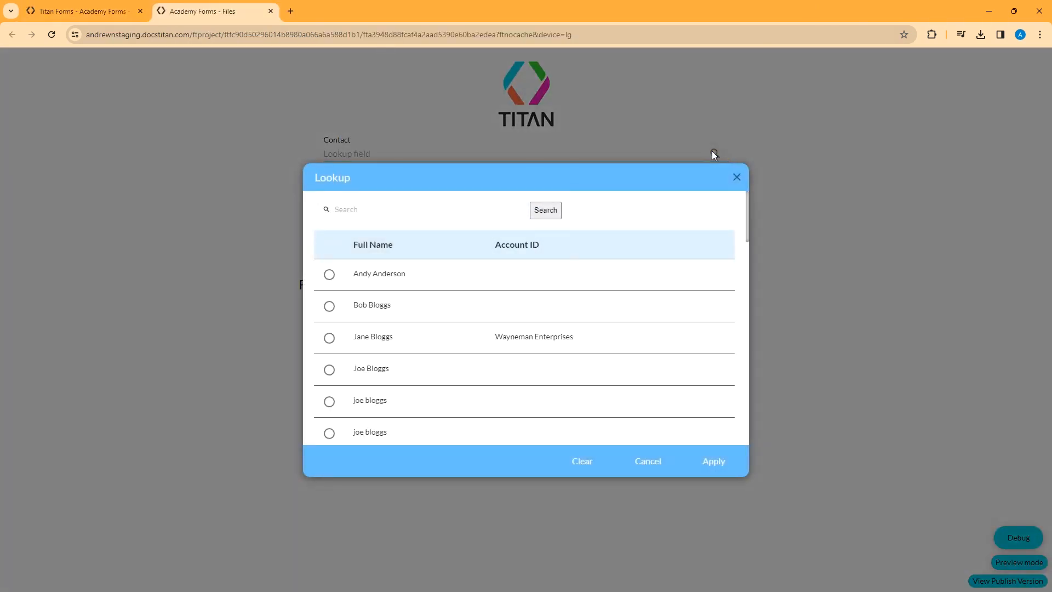
click(329, 307)
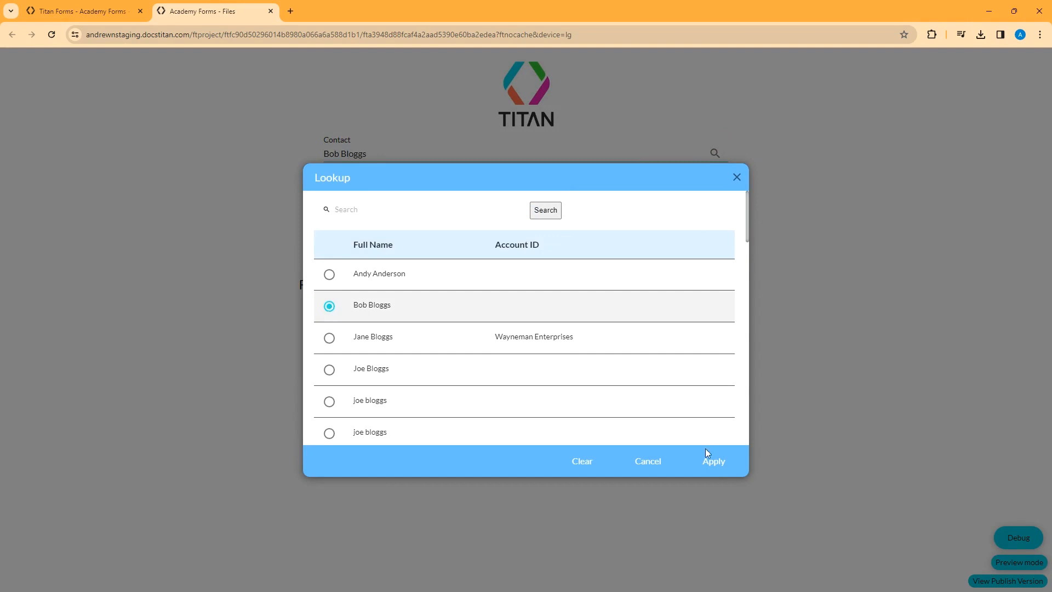
click(713, 463)
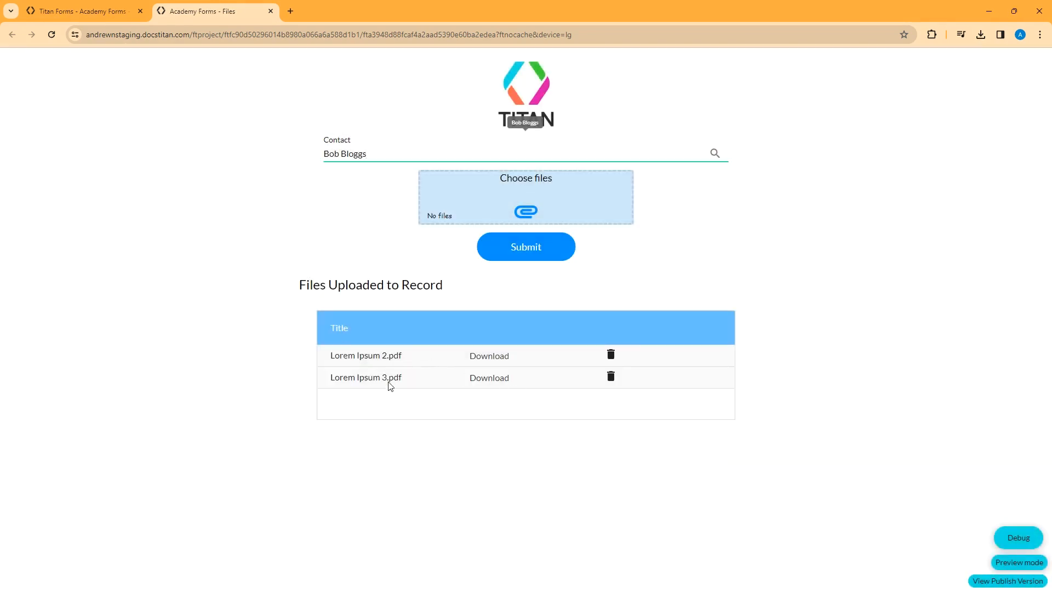
Download Lorem Ipsum 3.pdf from the files table and open the downloaded PDF
click(36, 331)
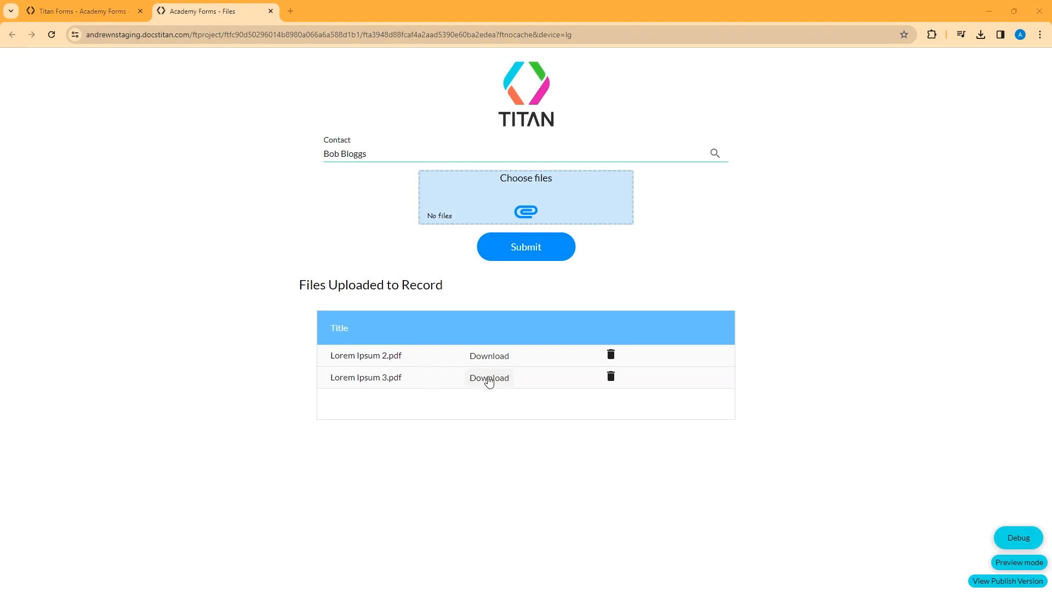
click(488, 382)
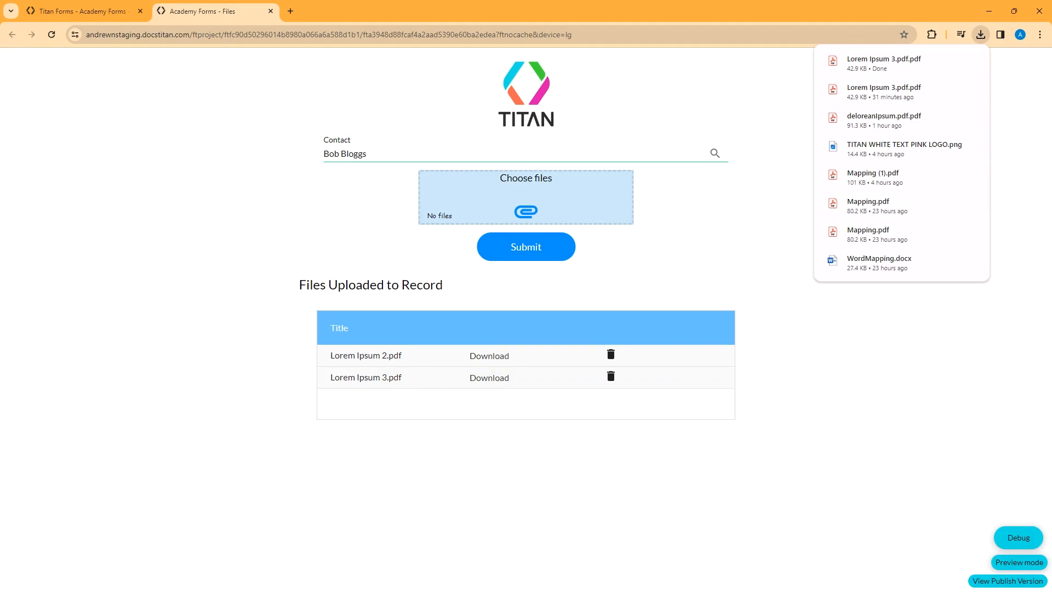
double_click(554, 313)
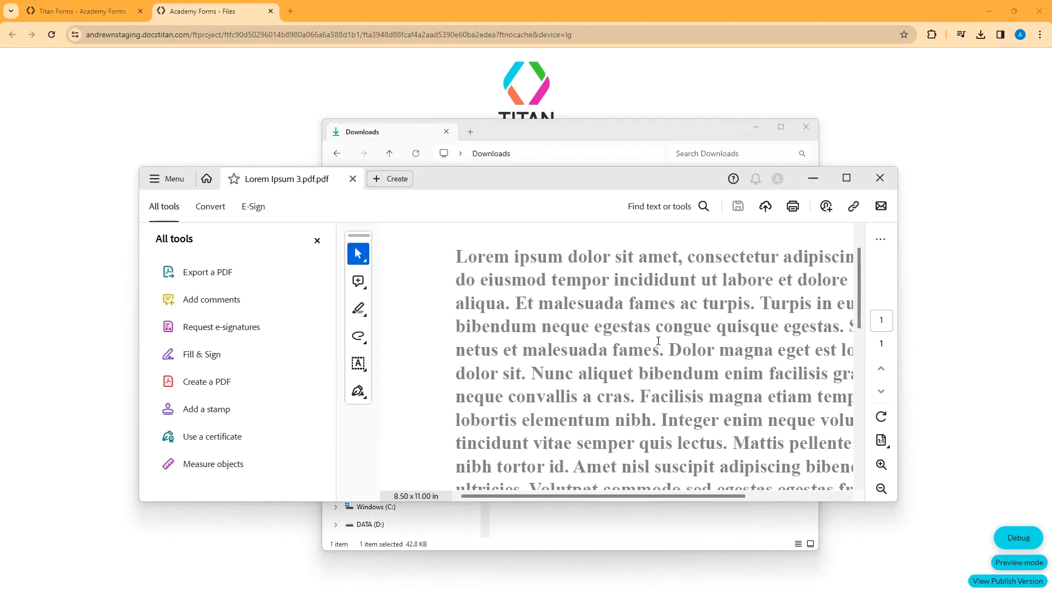